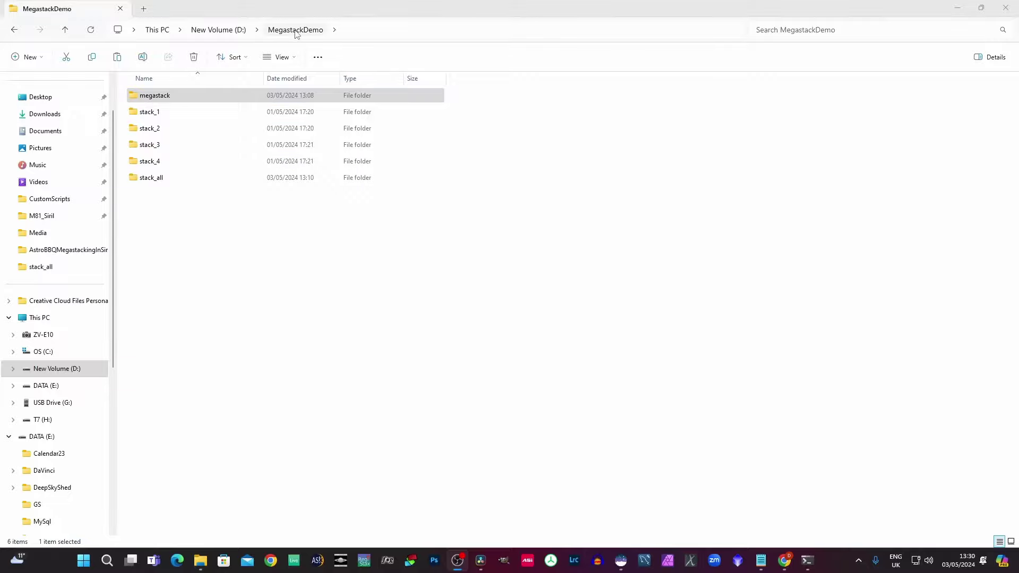
click(167, 95)
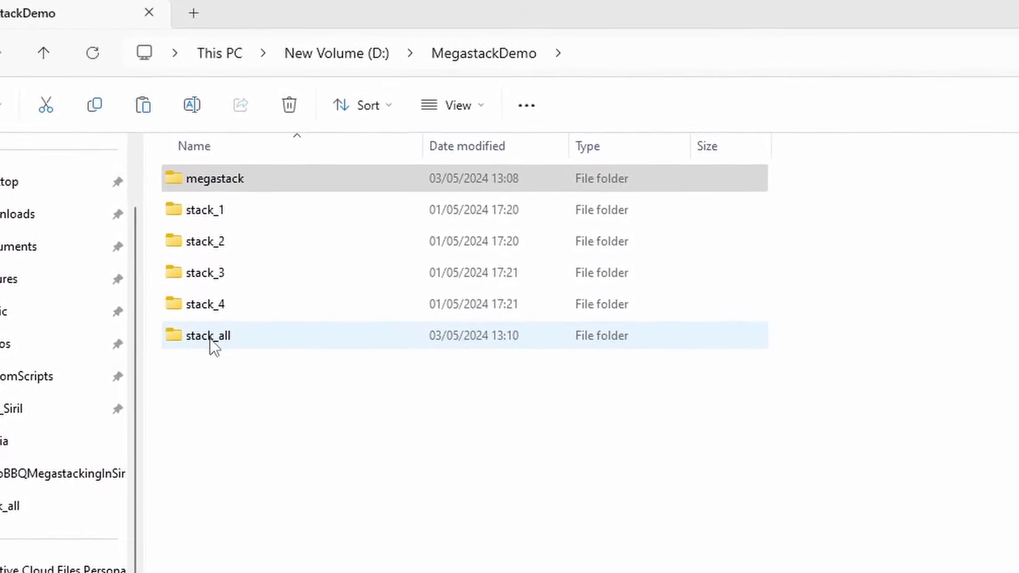
double_click(204, 317)
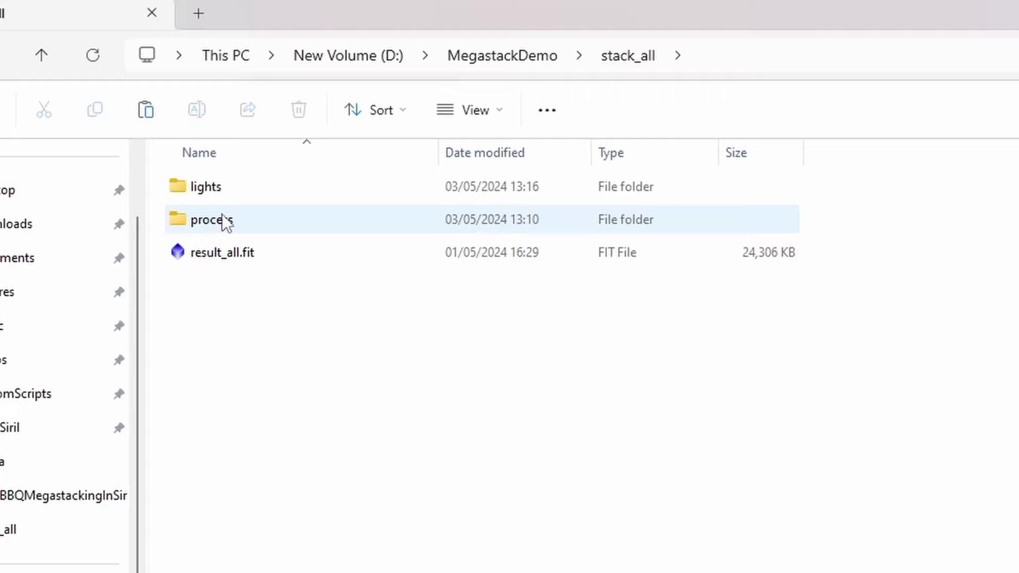
double_click(215, 190)
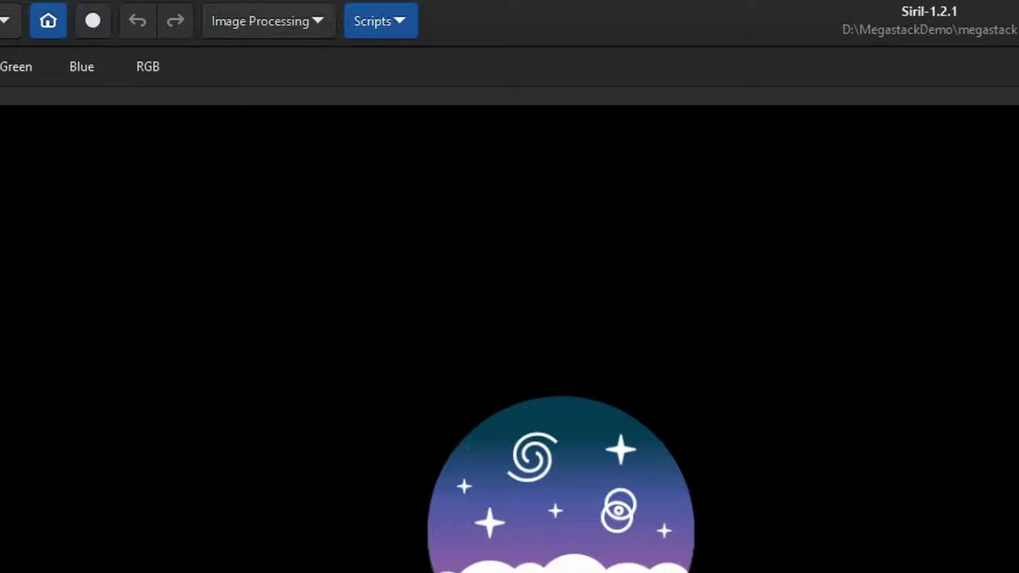
click(380, 25)
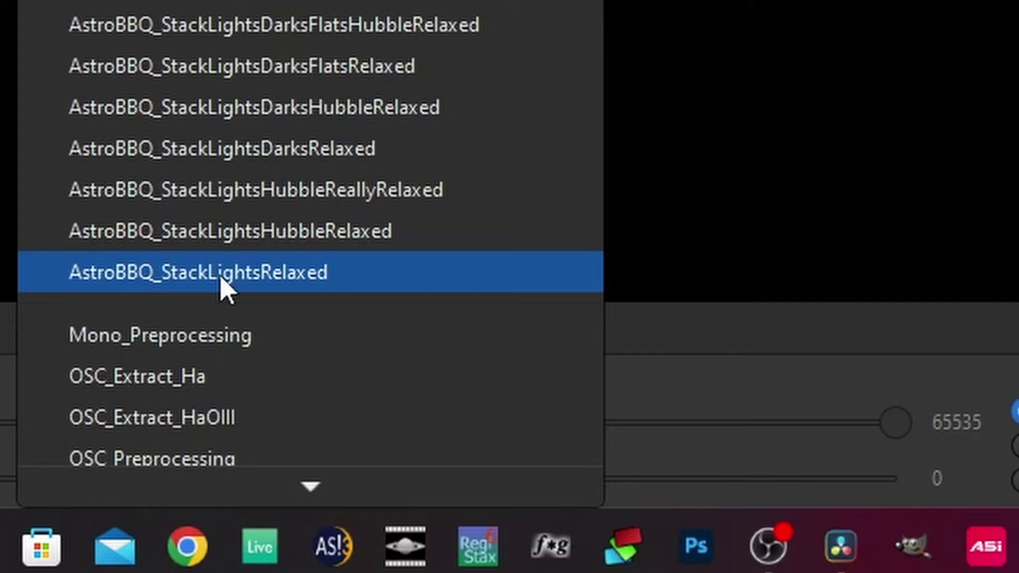
click(265, 271)
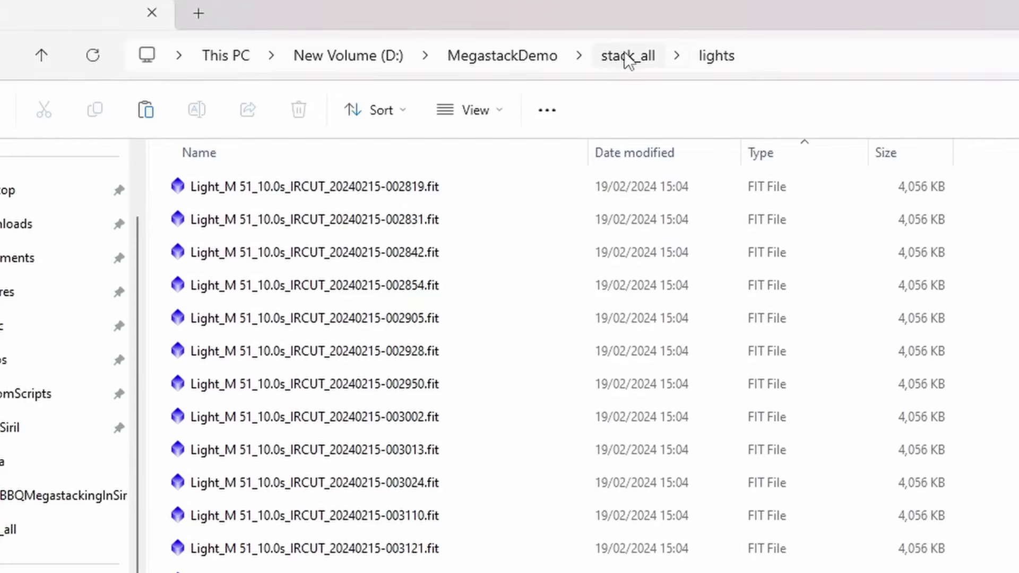
click(628, 58)
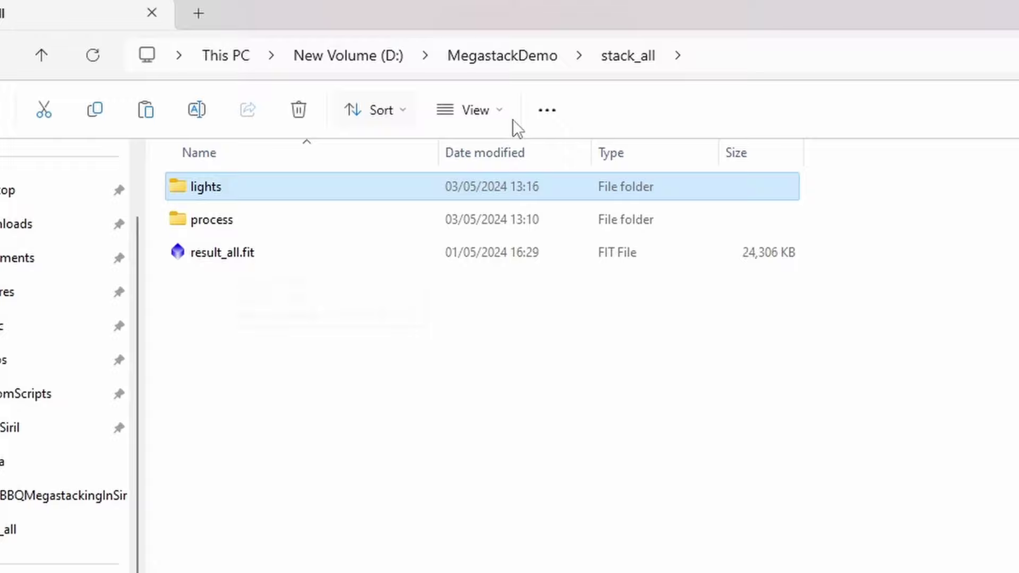
click(516, 57)
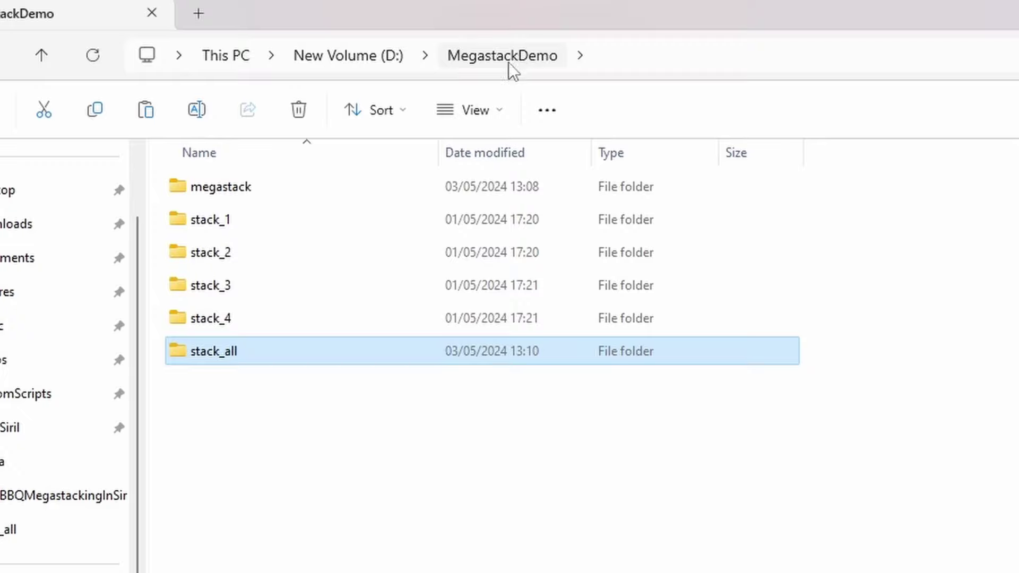
mouse_move(205, 221)
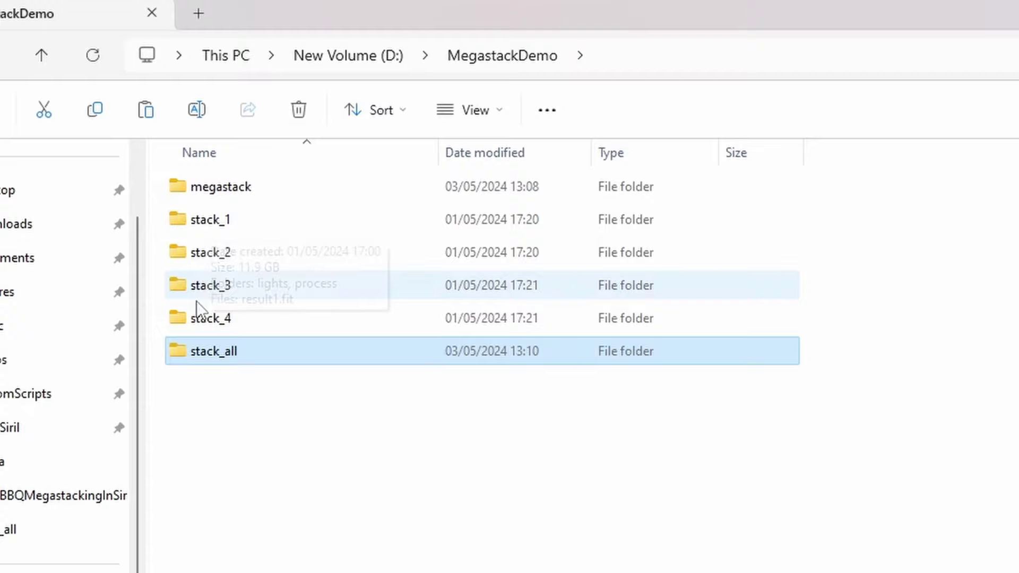
double_click(210, 220)
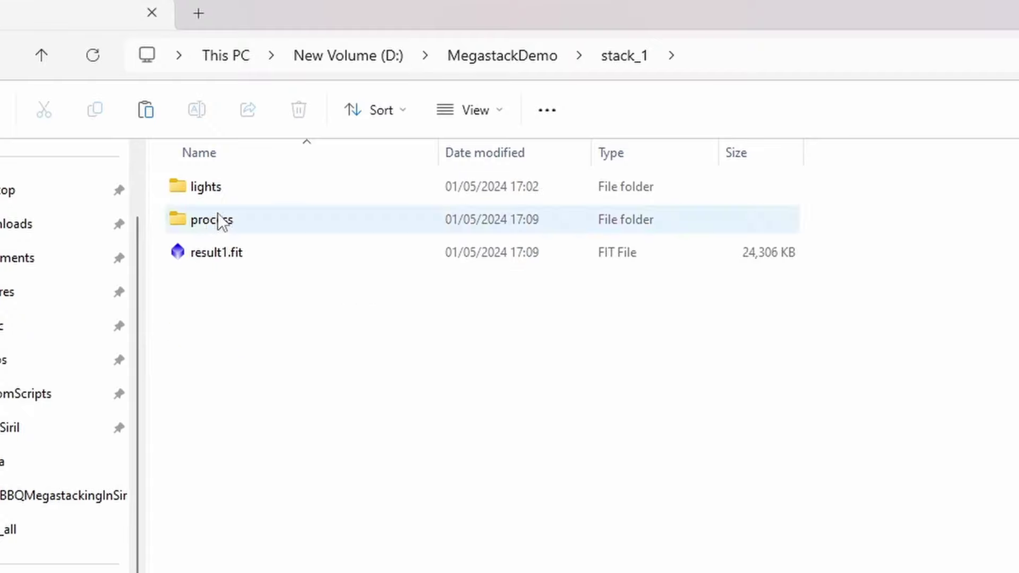
double_click(203, 187)
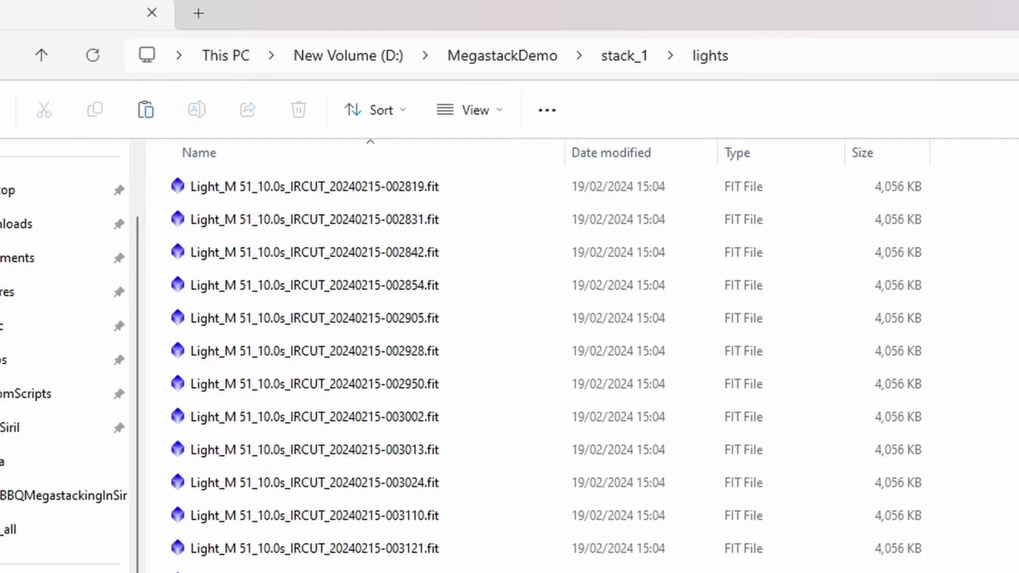
click(624, 57)
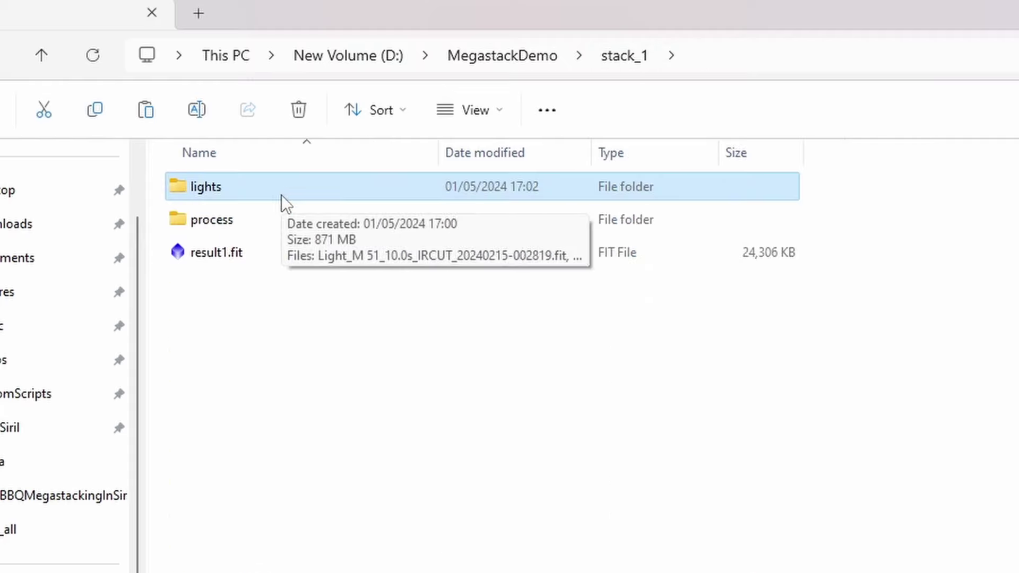
mouse_move(224, 253)
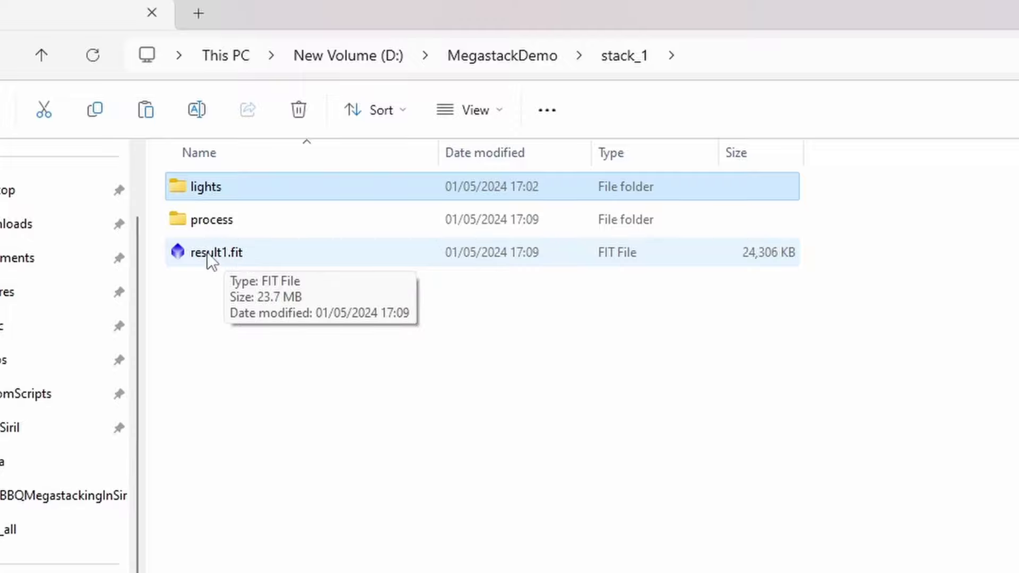
click(520, 57)
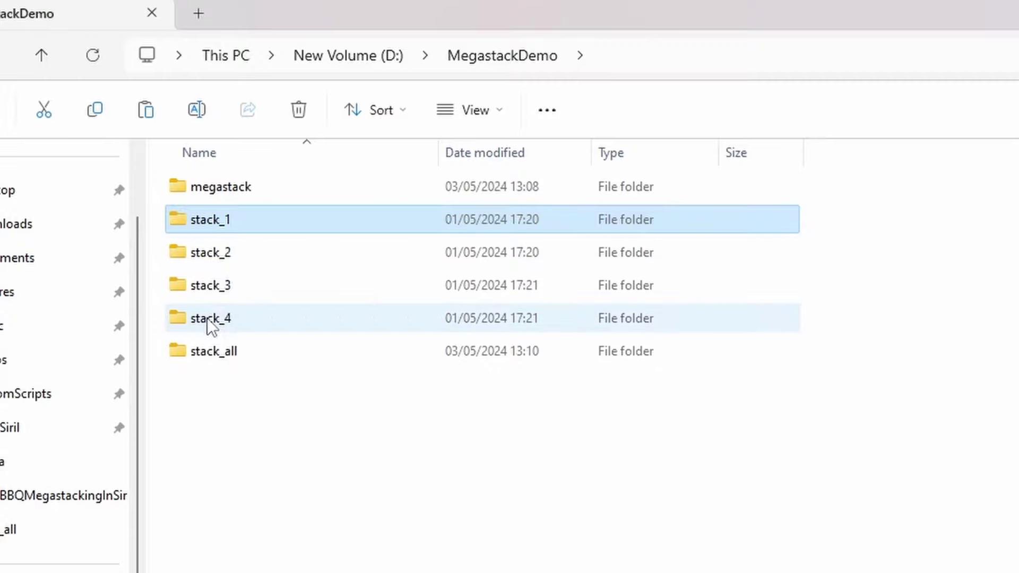
mouse_move(207, 318)
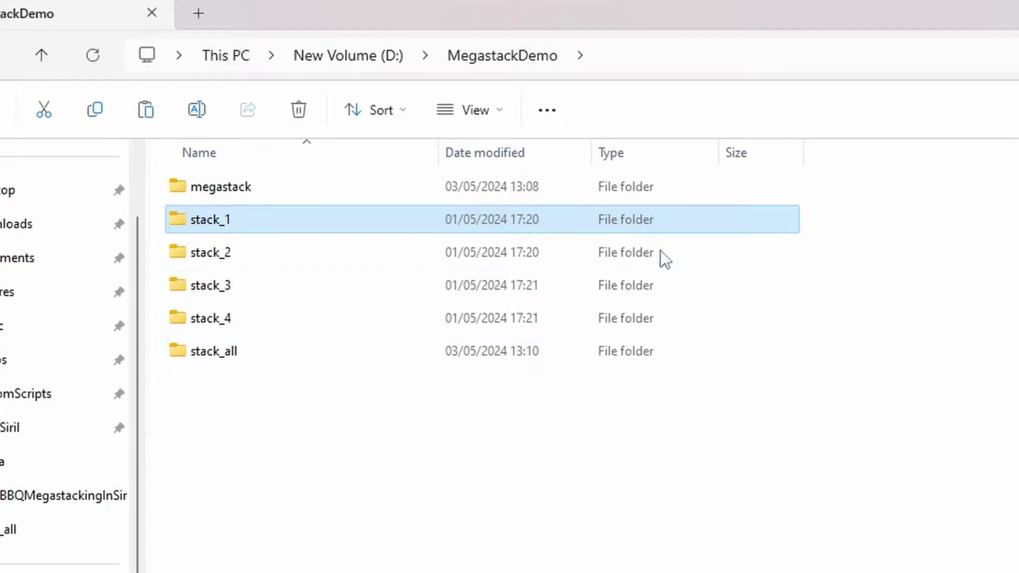
Step: Browse into megastack and its substacks folder (result1–4.fit), then return to megastack
mouse_move(221, 181)
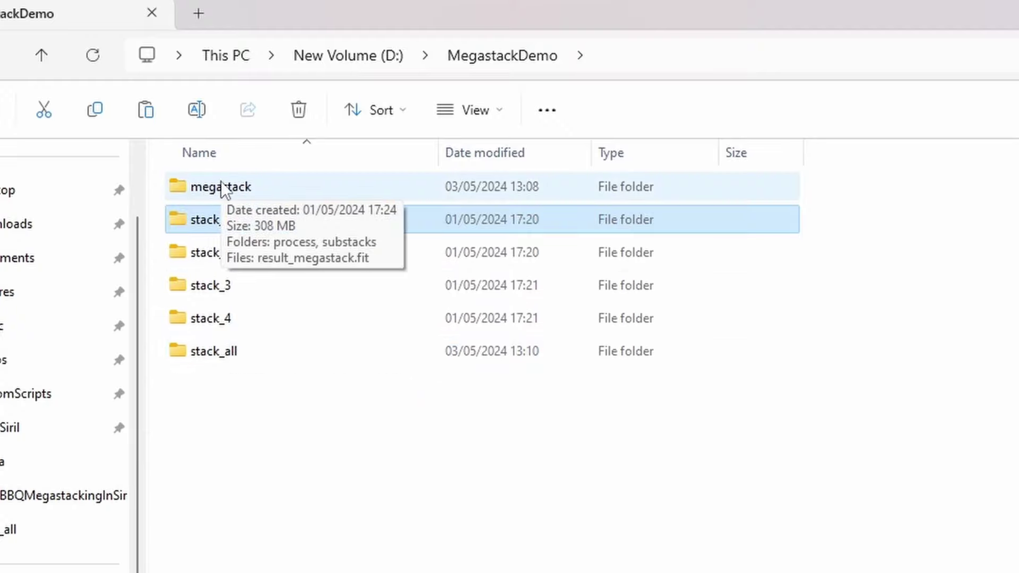
double_click(230, 186)
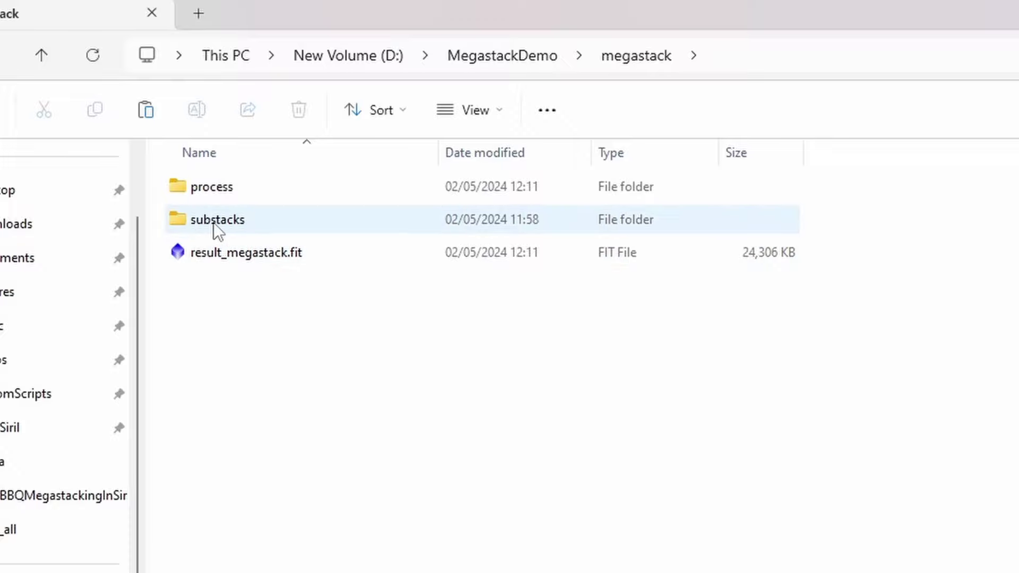
mouse_move(213, 222)
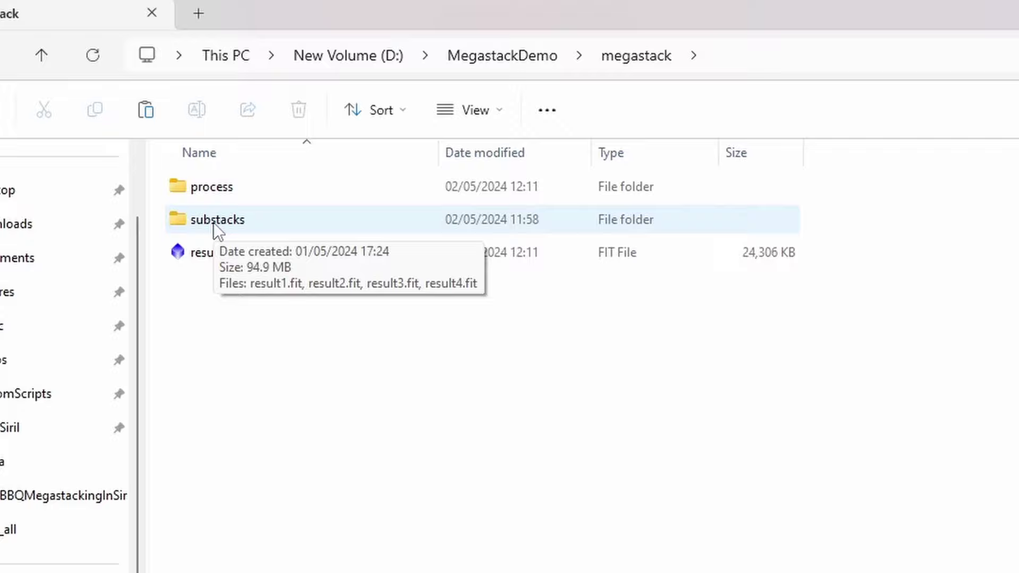
double_click(213, 222)
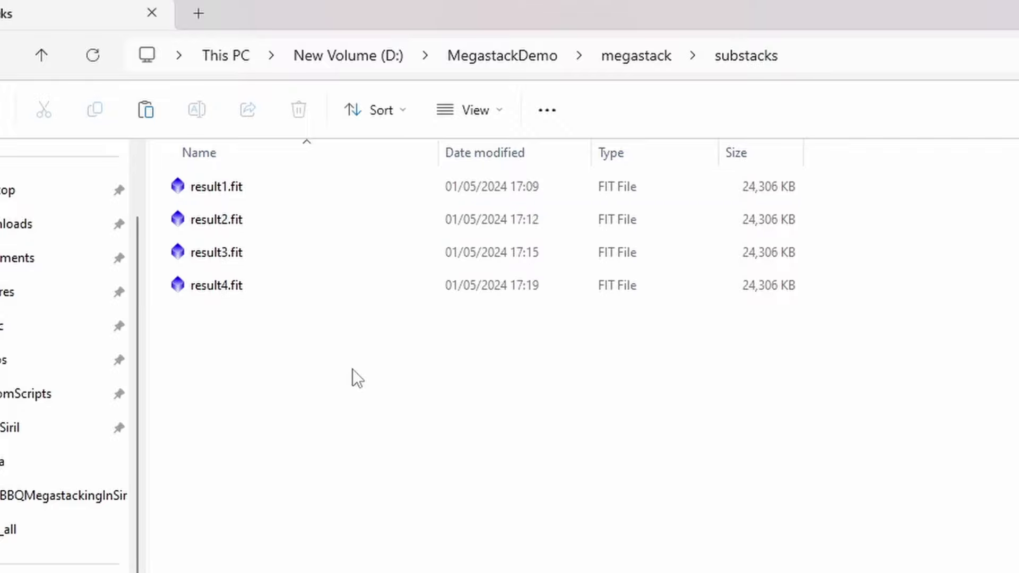
mouse_move(234, 187)
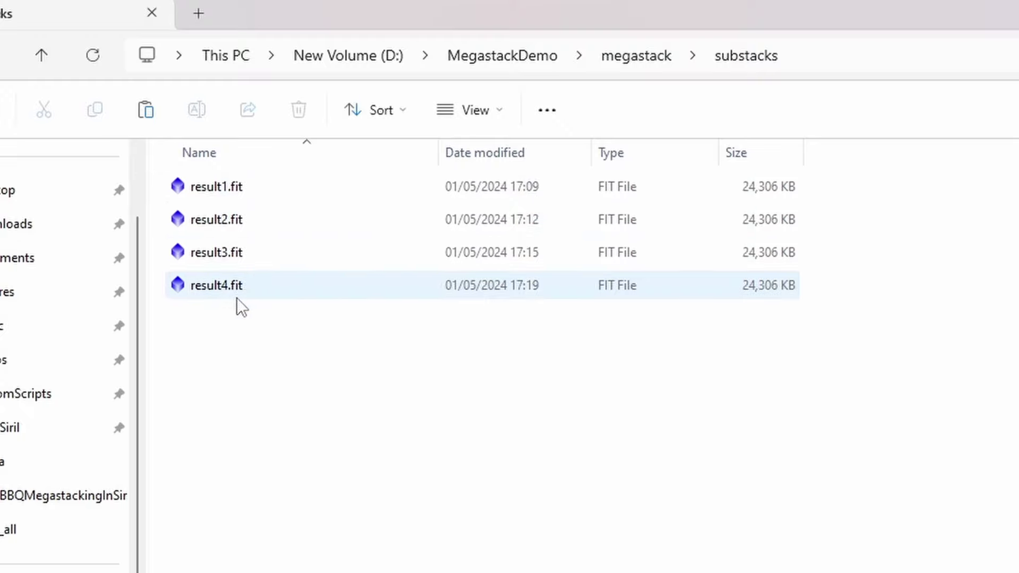
click(638, 52)
mouse_move(218, 247)
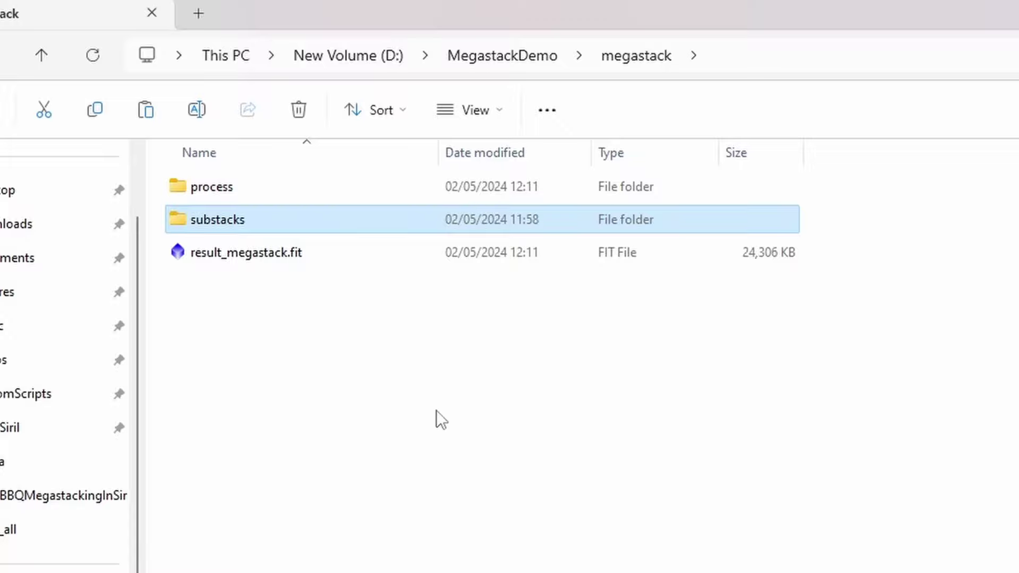
Step: Open result_megastack.fit, then load result1.fit and result2.fit from stack_1 and stack_2 into PixInsight
double_click(222, 253)
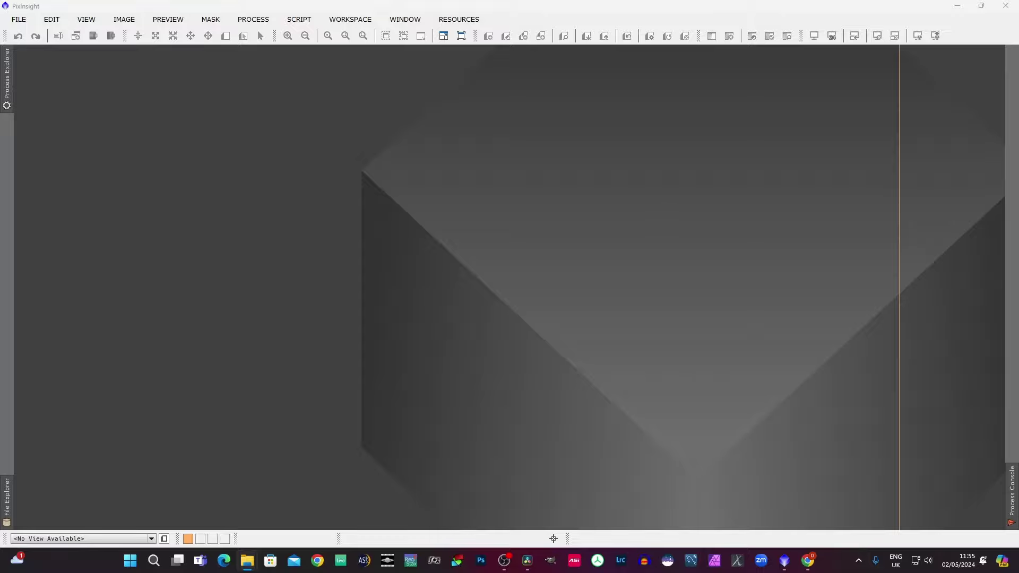
drag(1018, 101, 921, 88)
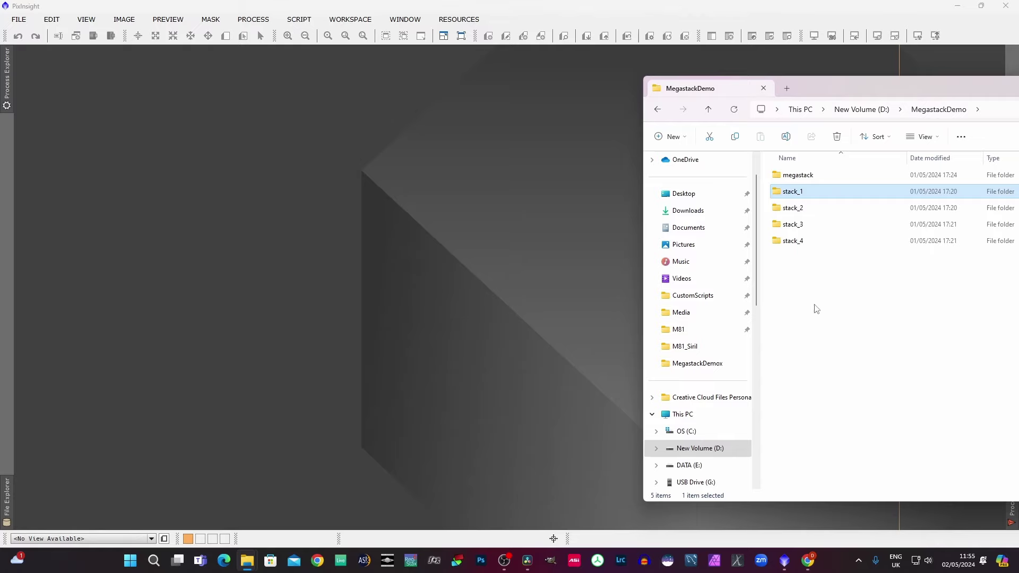
double_click(800, 194)
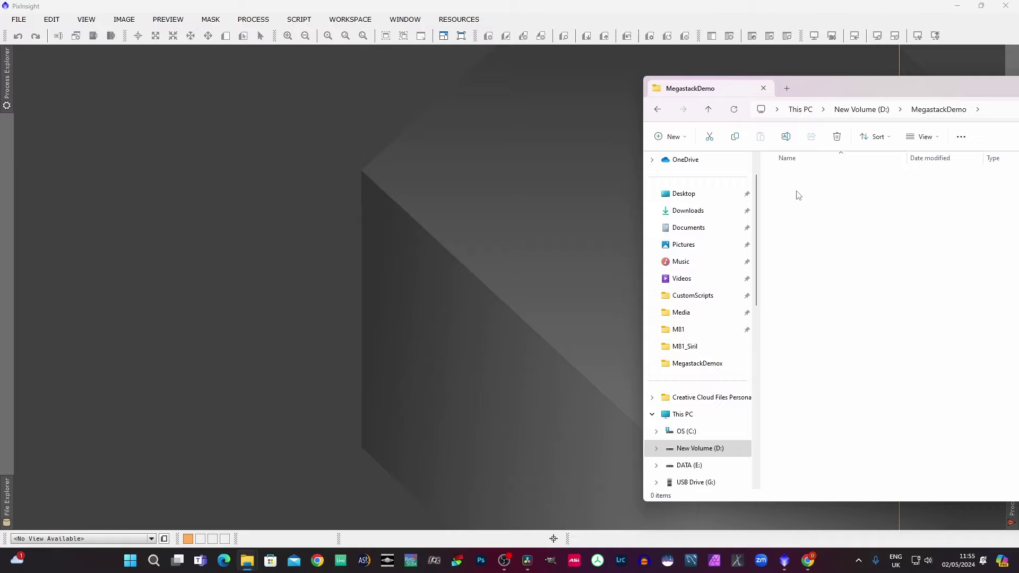
drag(795, 212, 101, 143)
click(657, 109)
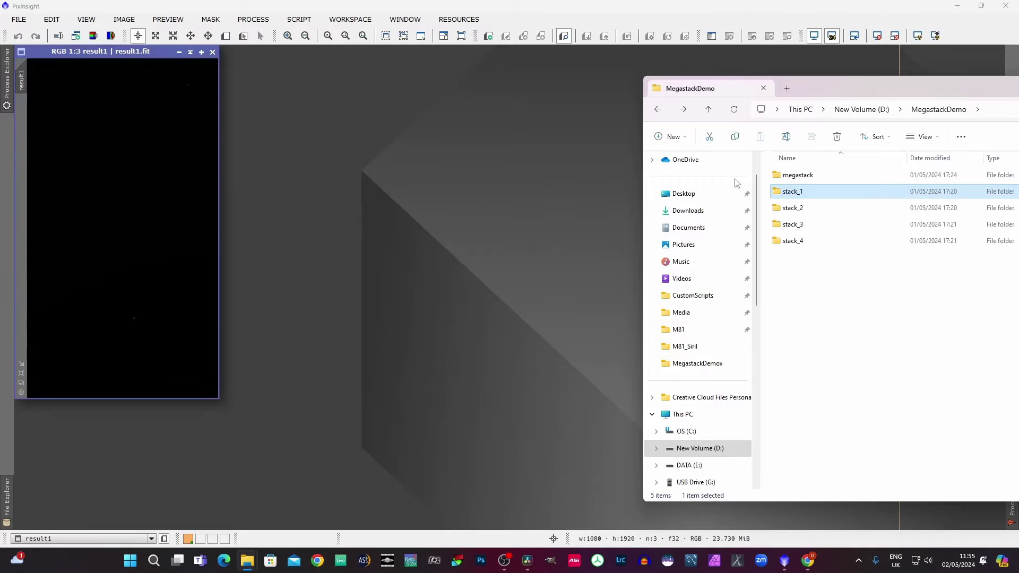
click(801, 210)
double_click(801, 210)
drag(803, 211, 278, 120)
Step: Load result3.fit and result4.fit from the stack_3 and stack_4 folders into PixInsight
click(657, 109)
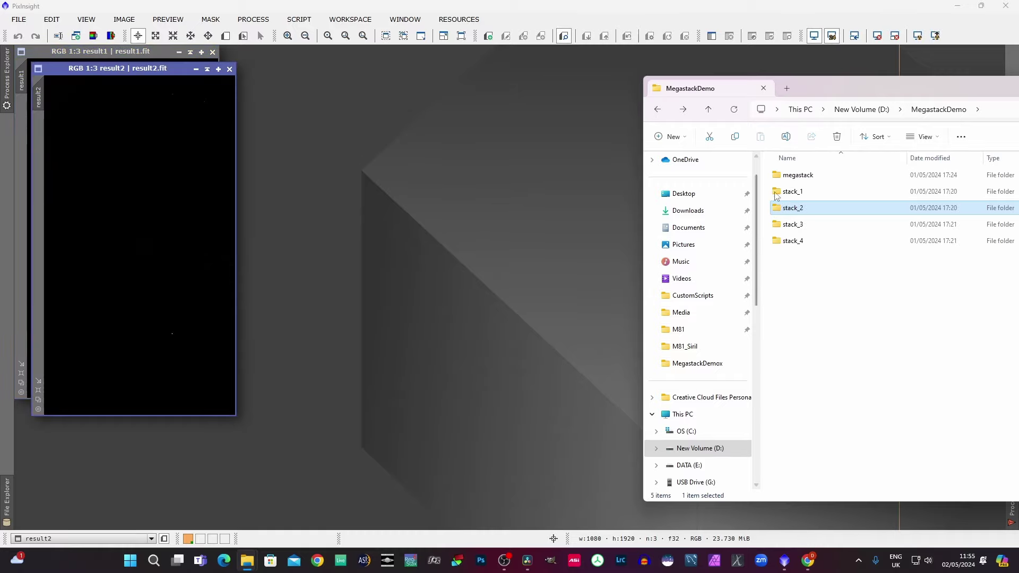
double_click(794, 225)
drag(796, 207, 228, 170)
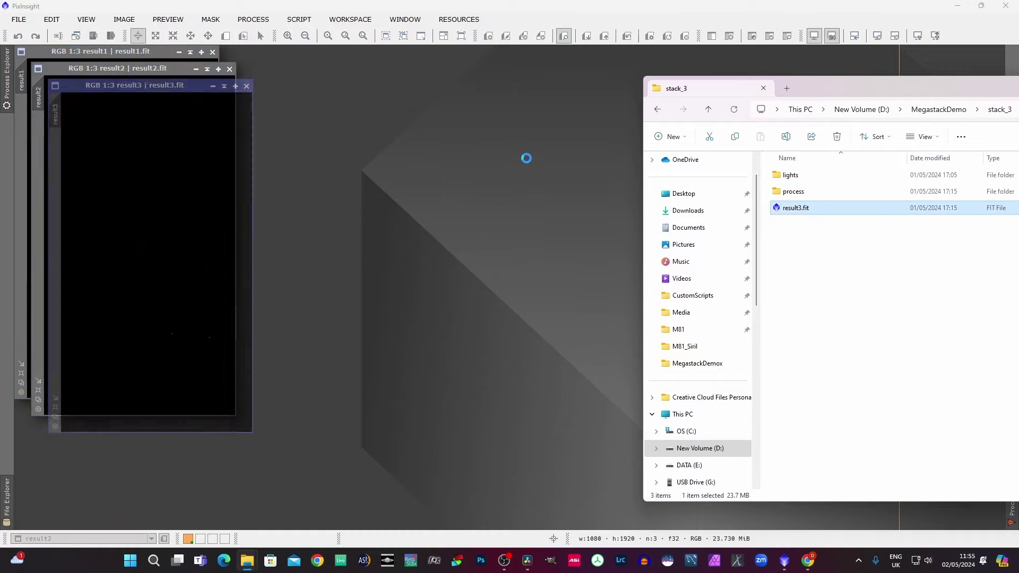
click(657, 109)
double_click(793, 242)
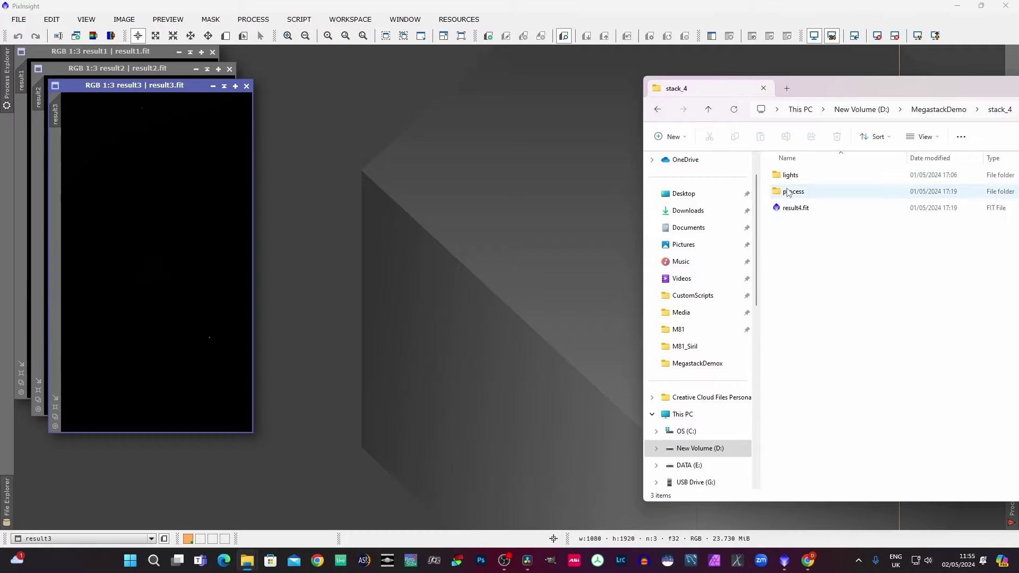
drag(795, 208, 318, 183)
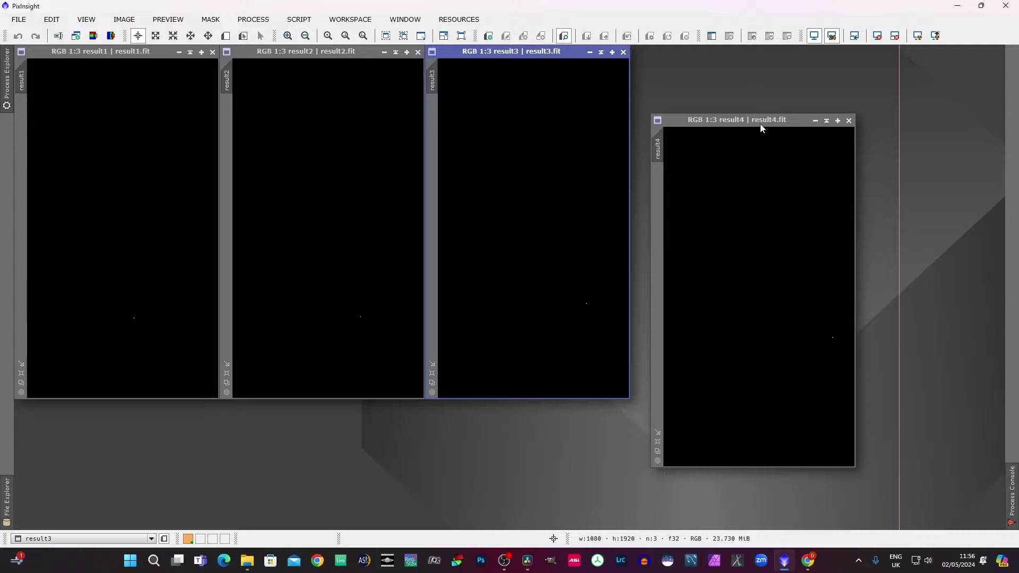
Step: Dock result4 beside result3 and STF auto-stretch result1 through result4 in turn
drag(760, 123, 742, 55)
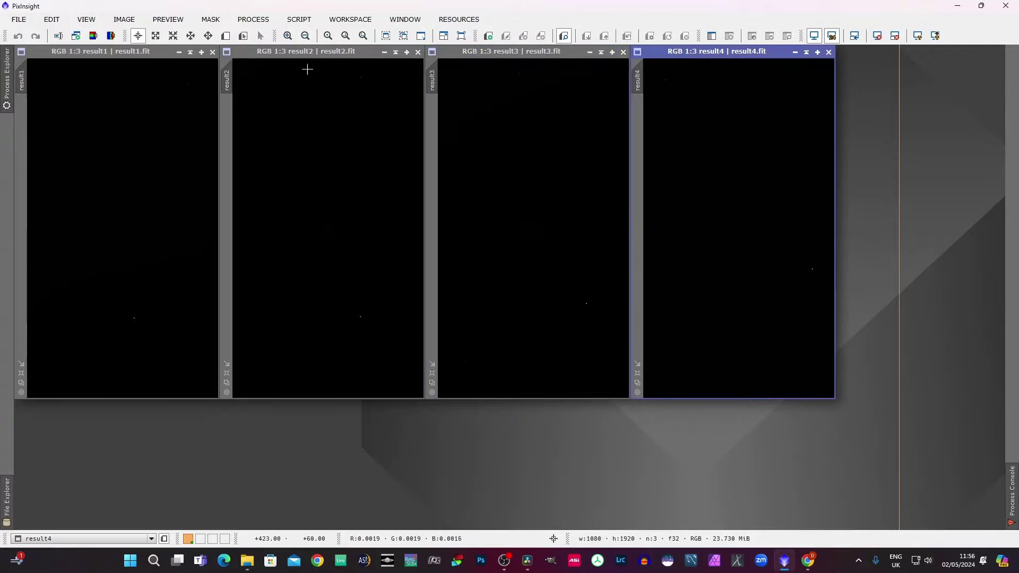
click(147, 52)
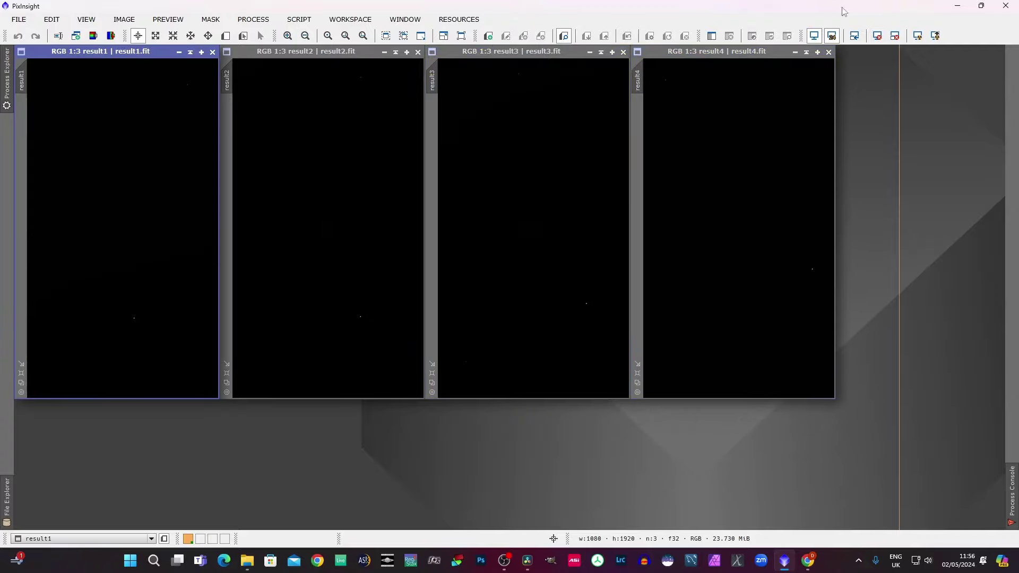
click(917, 36)
click(314, 54)
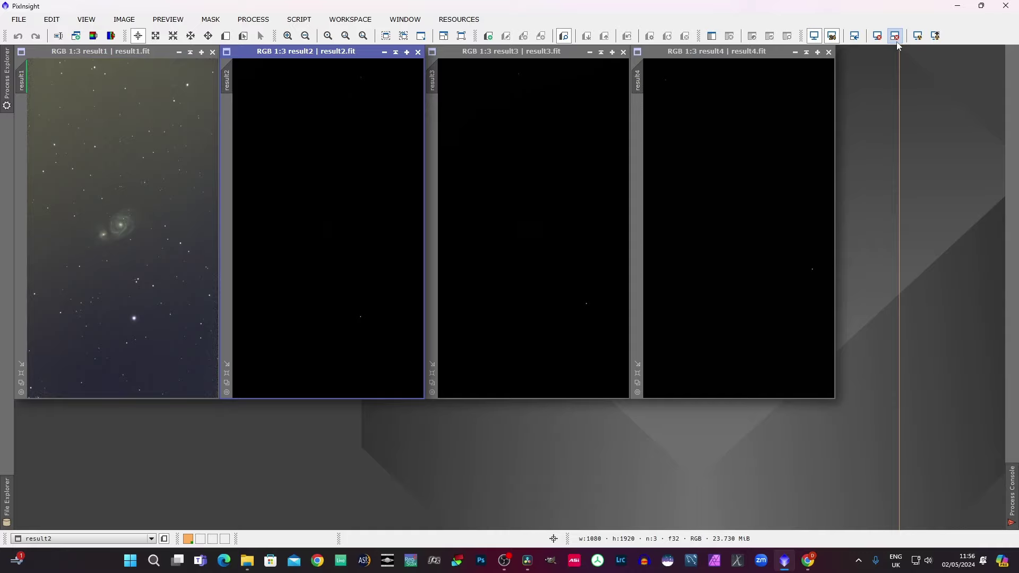
click(917, 36)
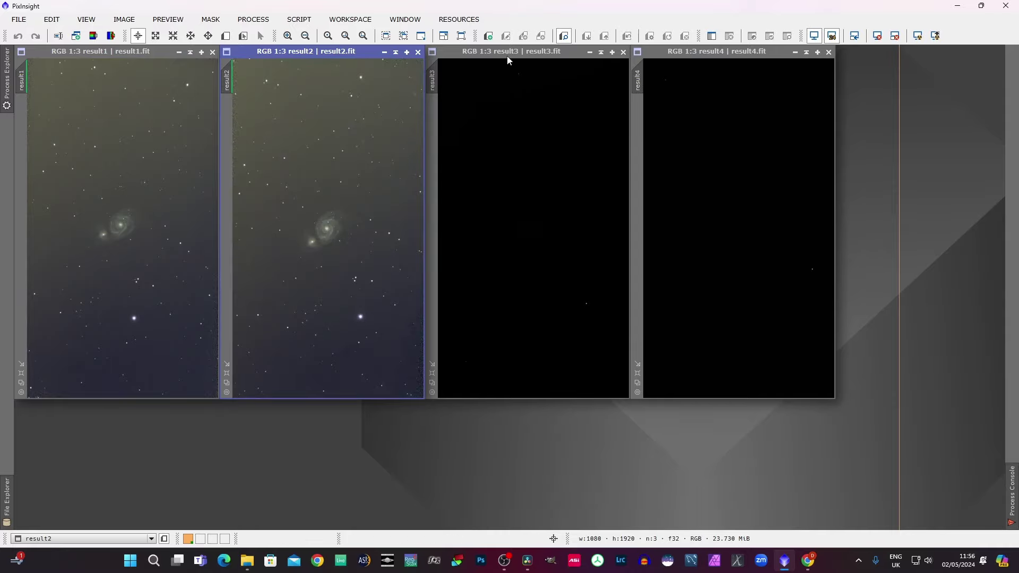
click(531, 54)
click(917, 35)
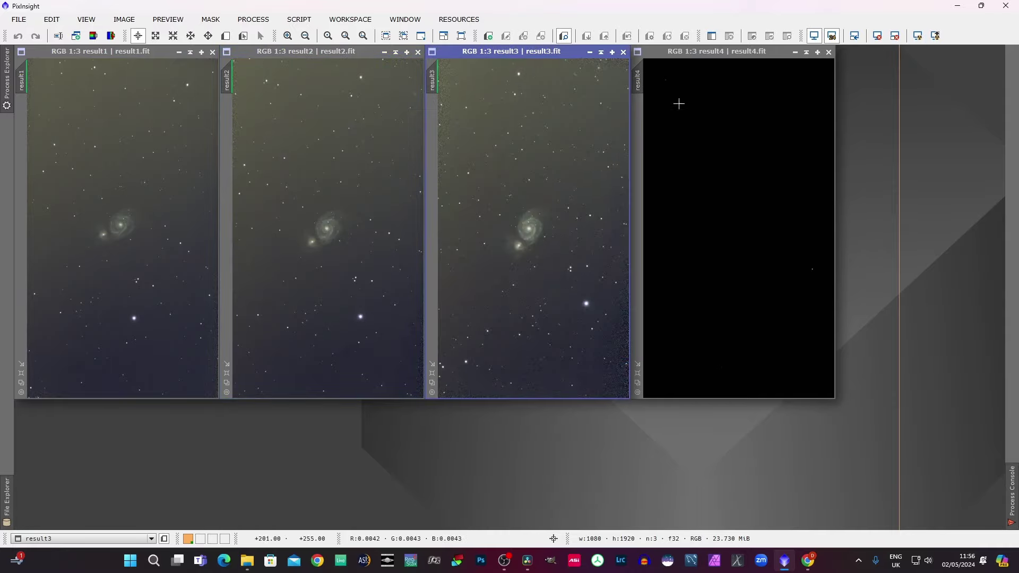
click(731, 50)
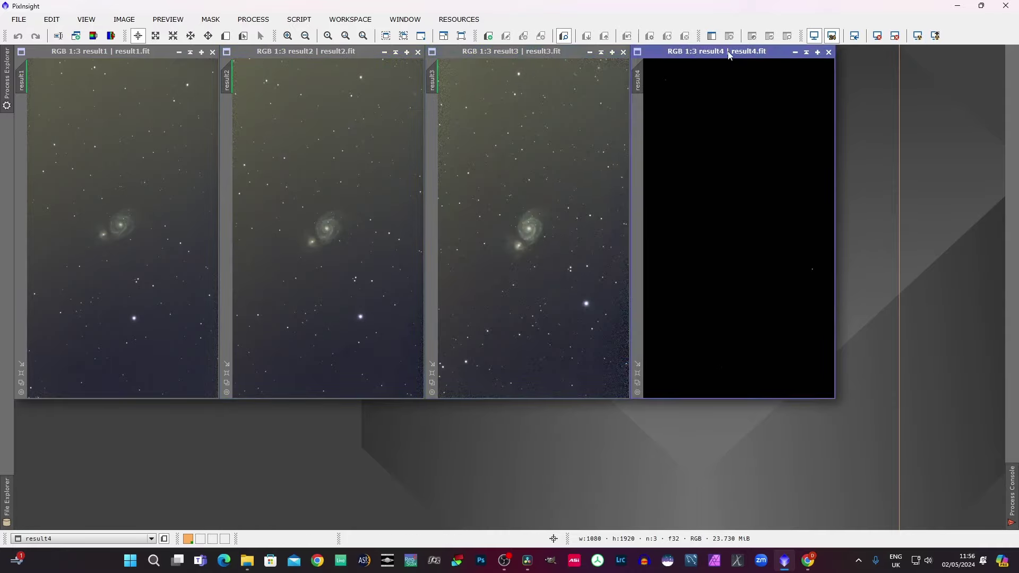
click(918, 35)
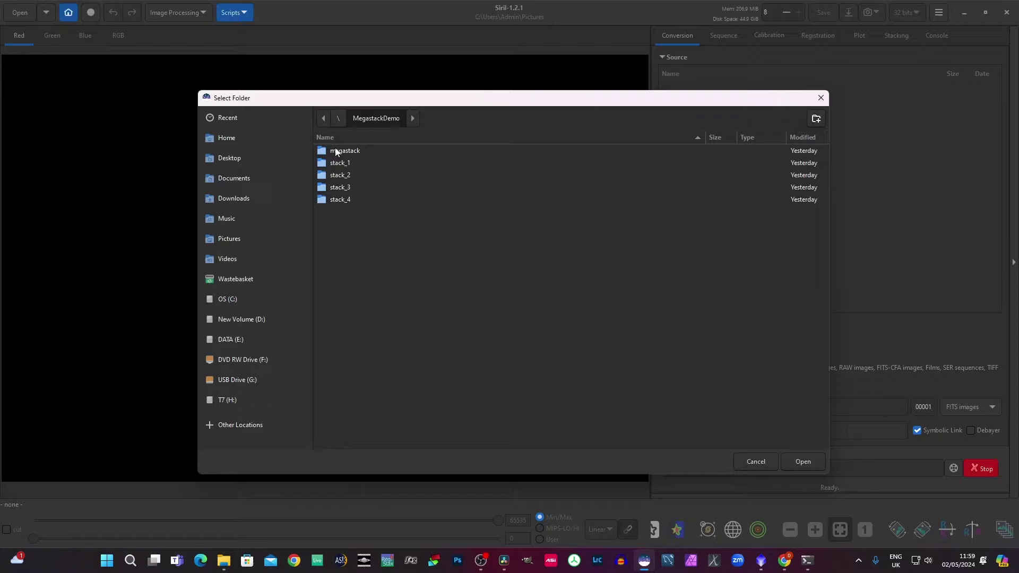
Step: Make the megastack folder Siril's working directory and run the AstroBBQ_Megastack script on it
click(329, 152)
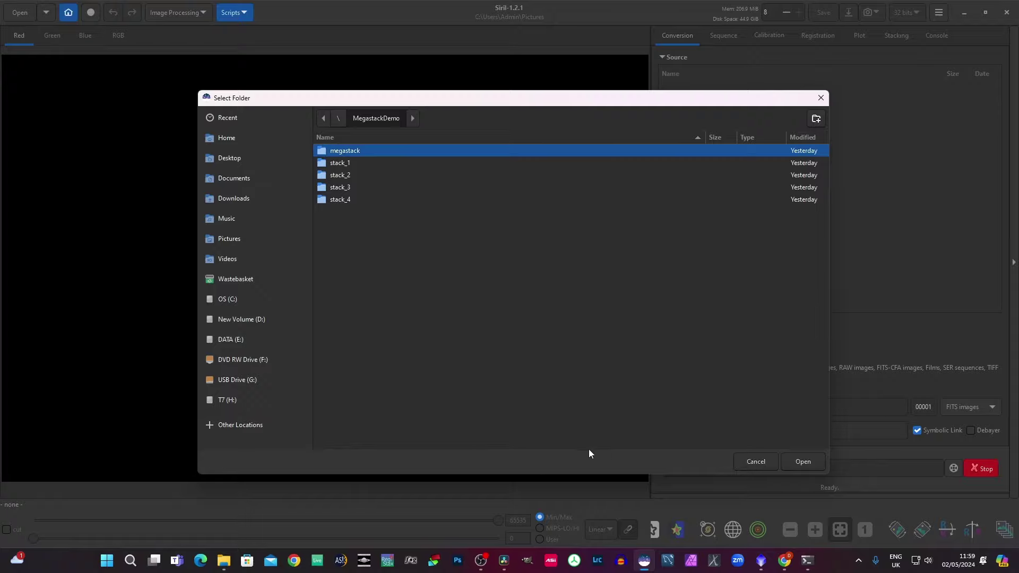
click(805, 462)
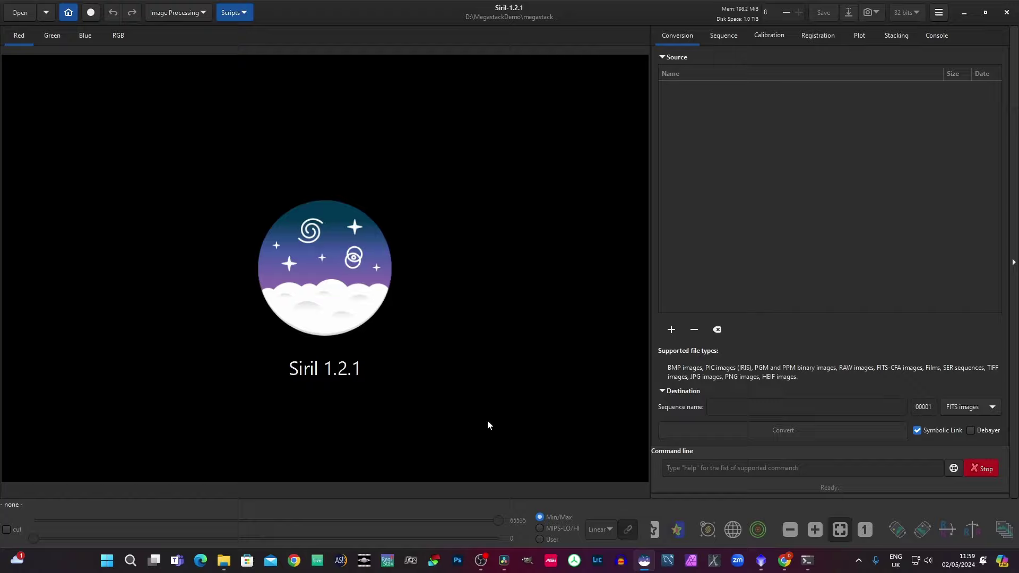
click(237, 14)
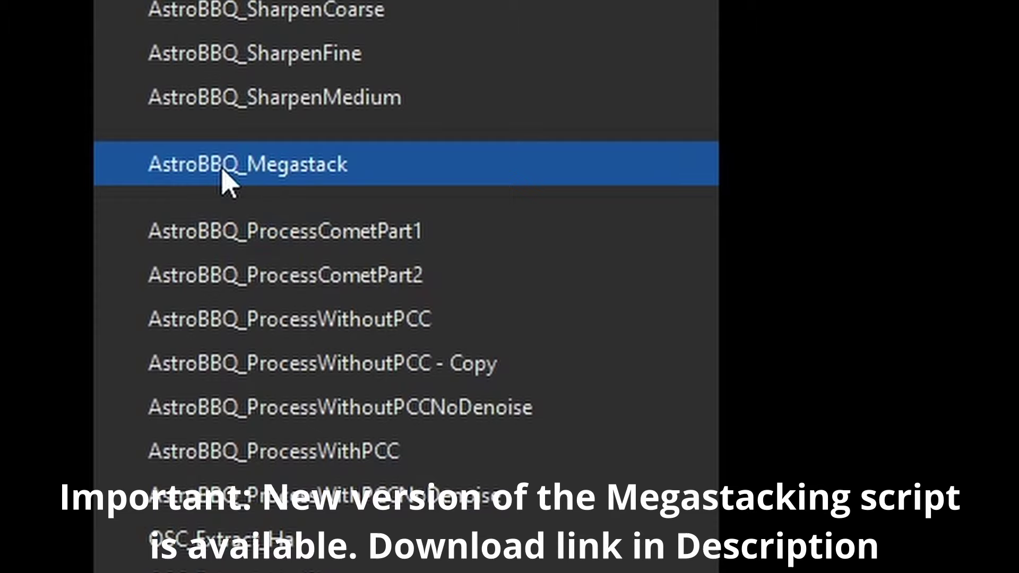
click(223, 172)
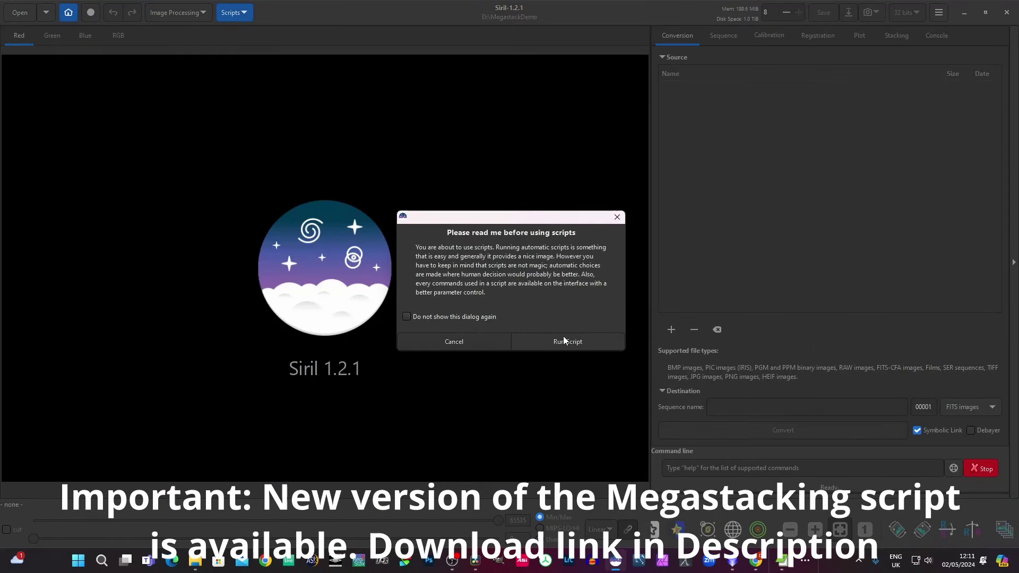
click(561, 342)
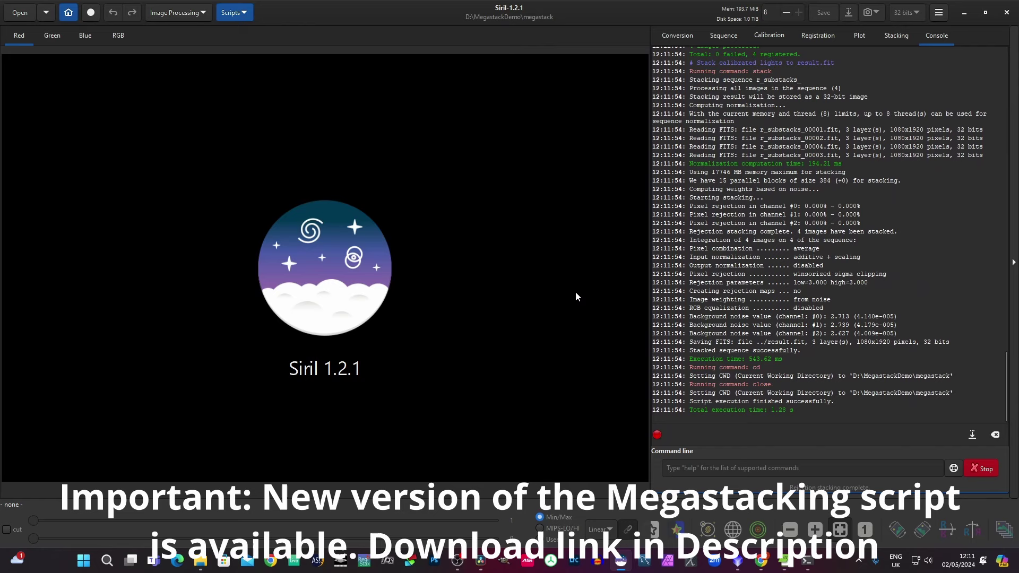
Step: Open result.fit from the megastack folder and switch the display from Linear to AutoStretch
click(19, 16)
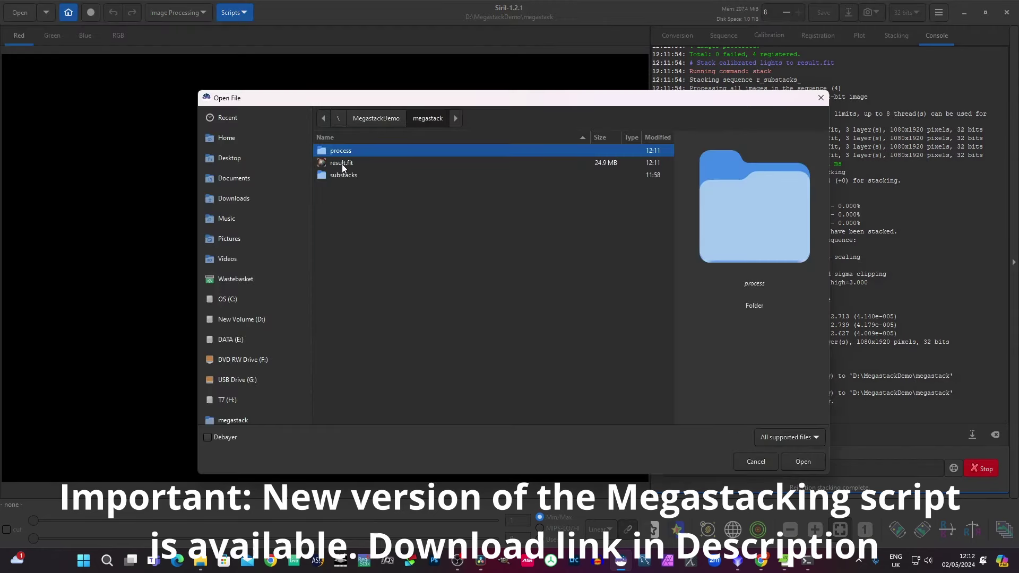
click(342, 164)
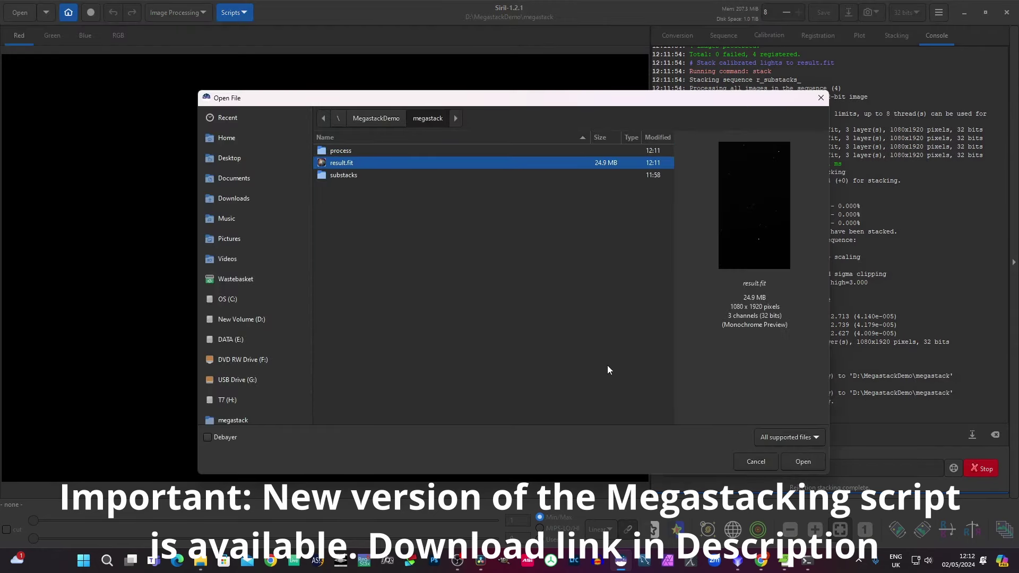
click(802, 461)
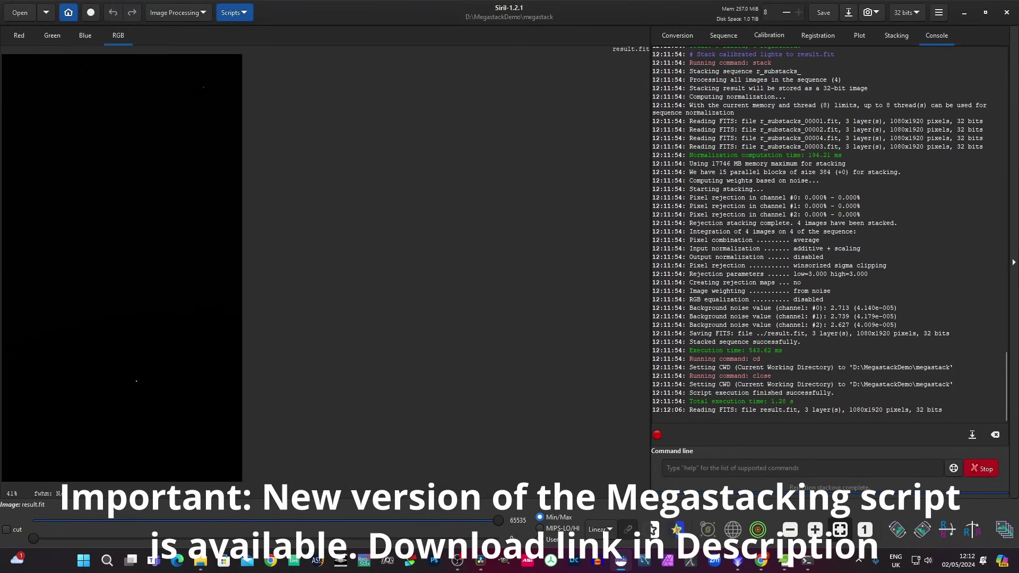
click(600, 529)
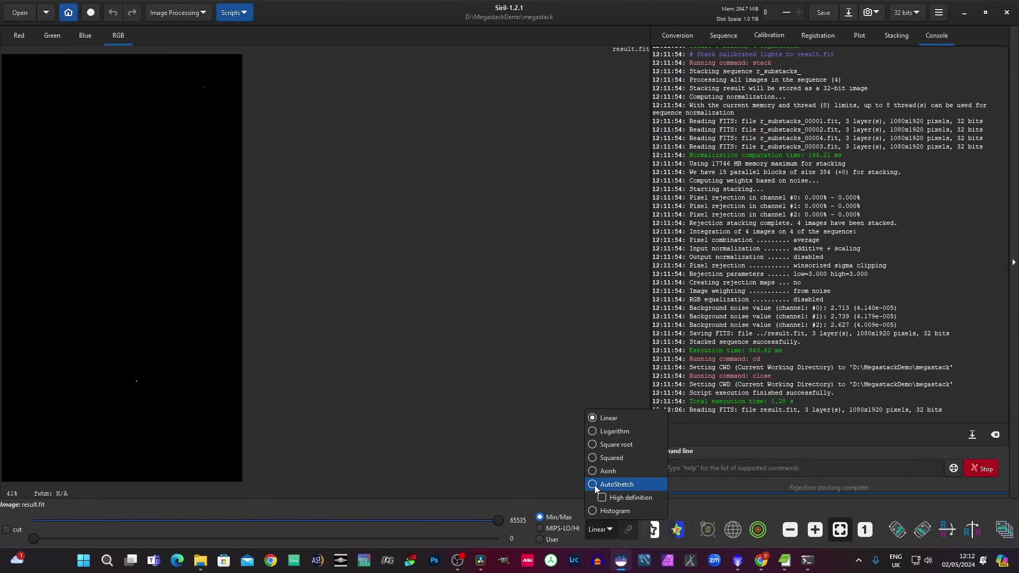
click(615, 483)
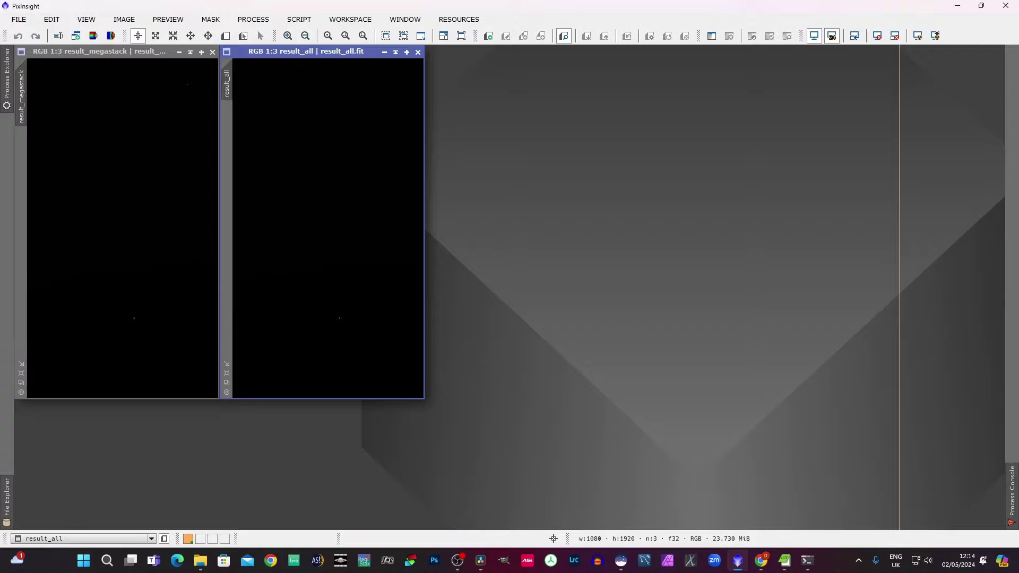
Step: STF auto-stretch result_megastack and result_all, then drag the two windows apart side by side
click(135, 53)
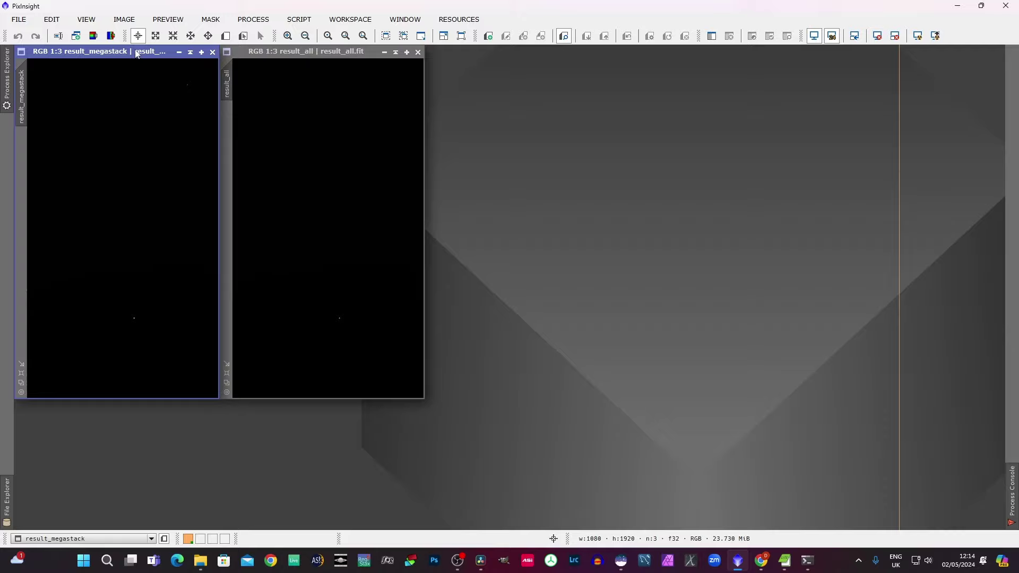
click(918, 37)
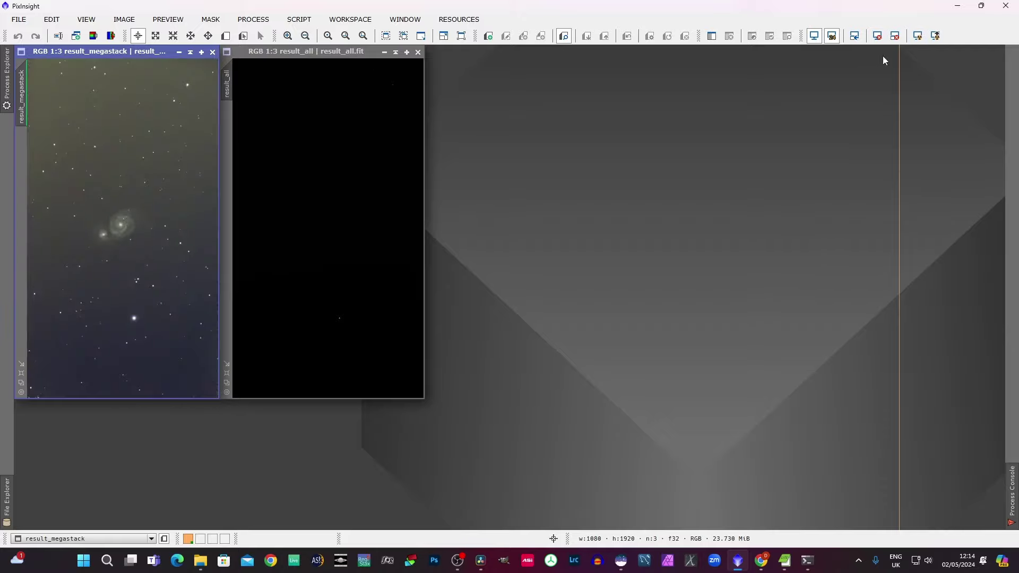
click(298, 54)
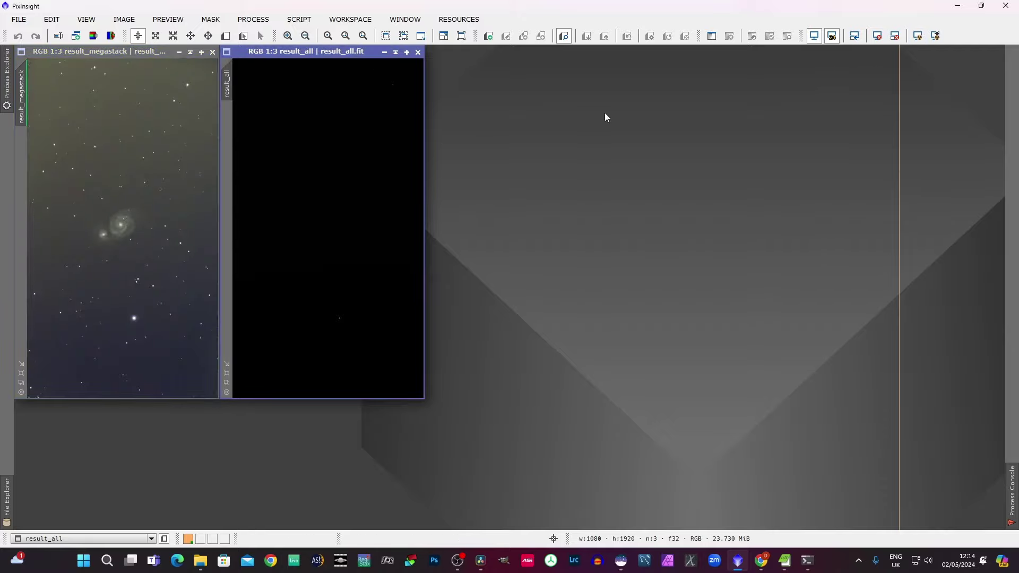
click(918, 38)
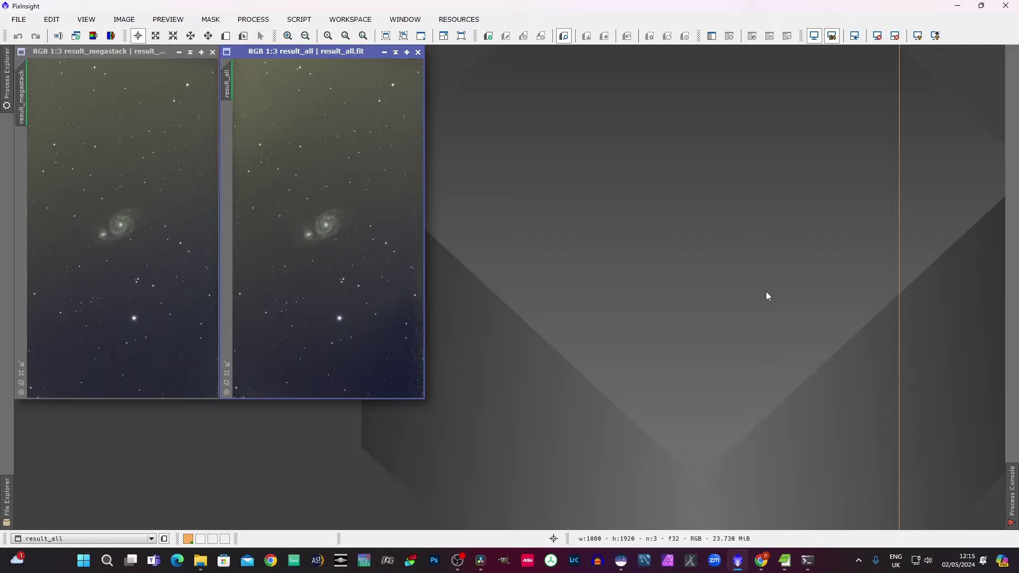
drag(306, 53, 626, 83)
drag(120, 52, 372, 85)
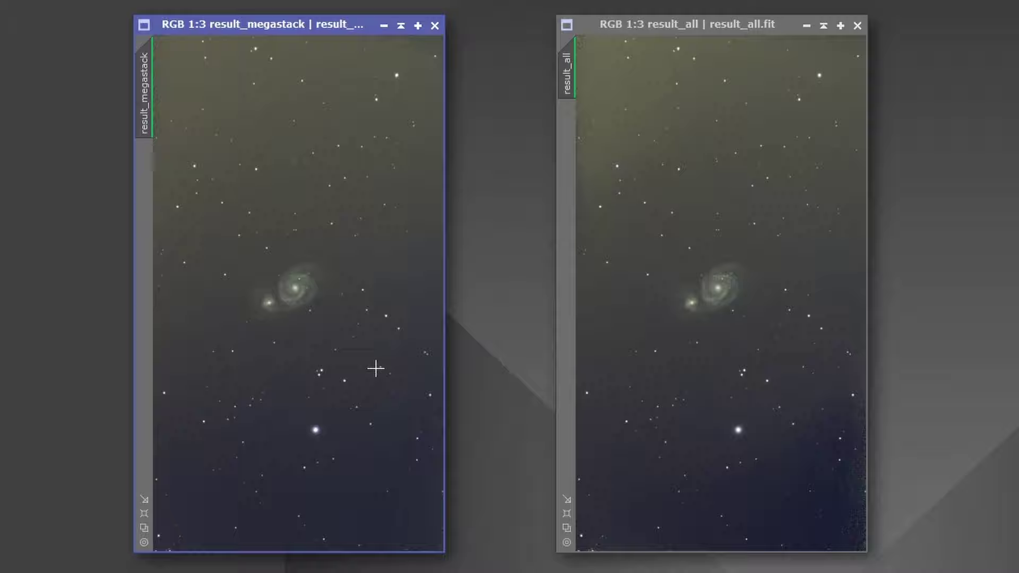
Step: Copy result_megastack's 3:1 galaxy-core view onto result_all and place result_all beside it
scroll(376, 368, down, 4)
scroll(375, 368, up, 8)
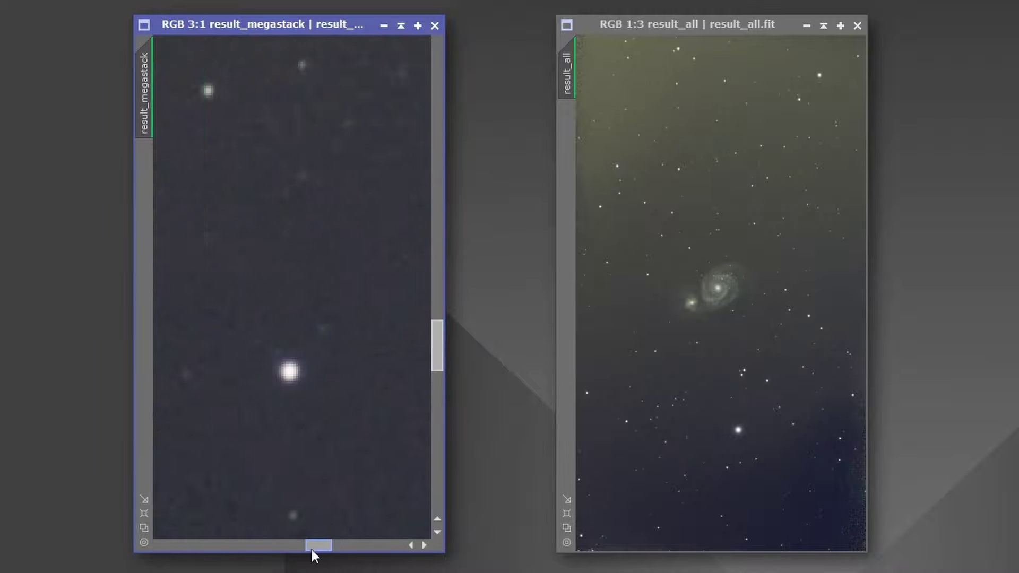
mouse_move(310, 549)
mouse_down()
mouse_move(183, 550)
mouse_move(304, 549)
mouse_up()
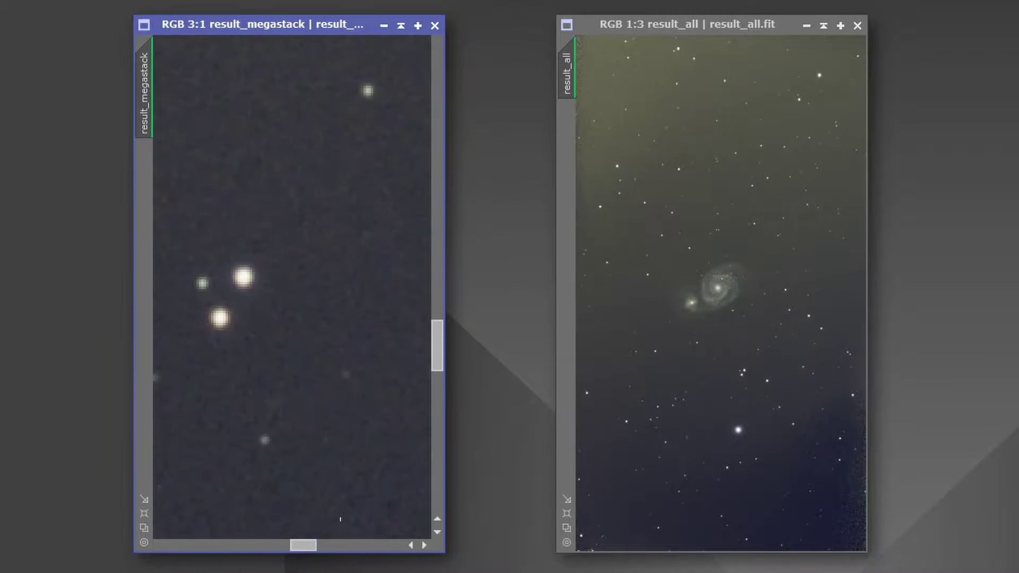
drag(437, 344, 442, 270)
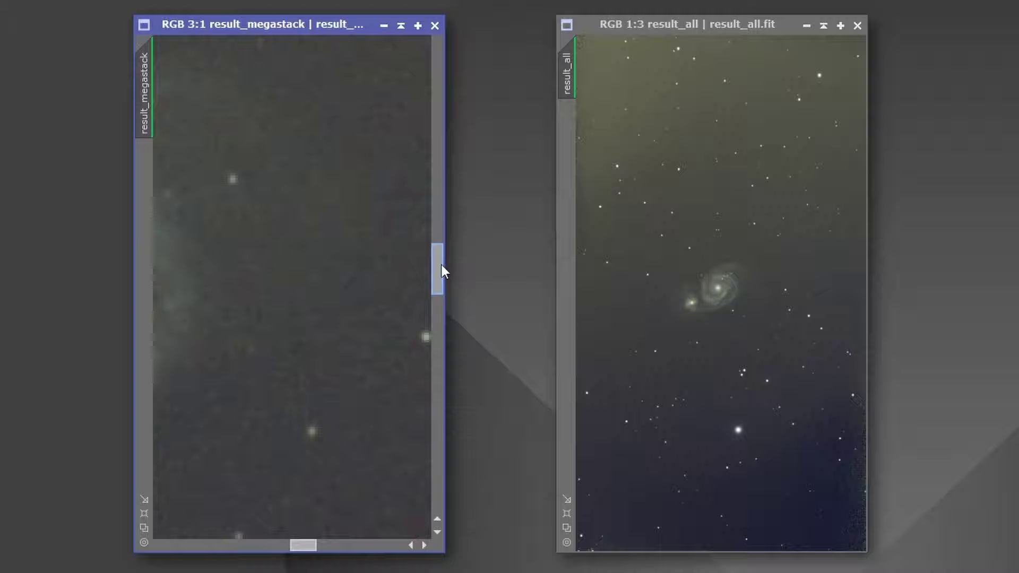
drag(303, 546, 276, 549)
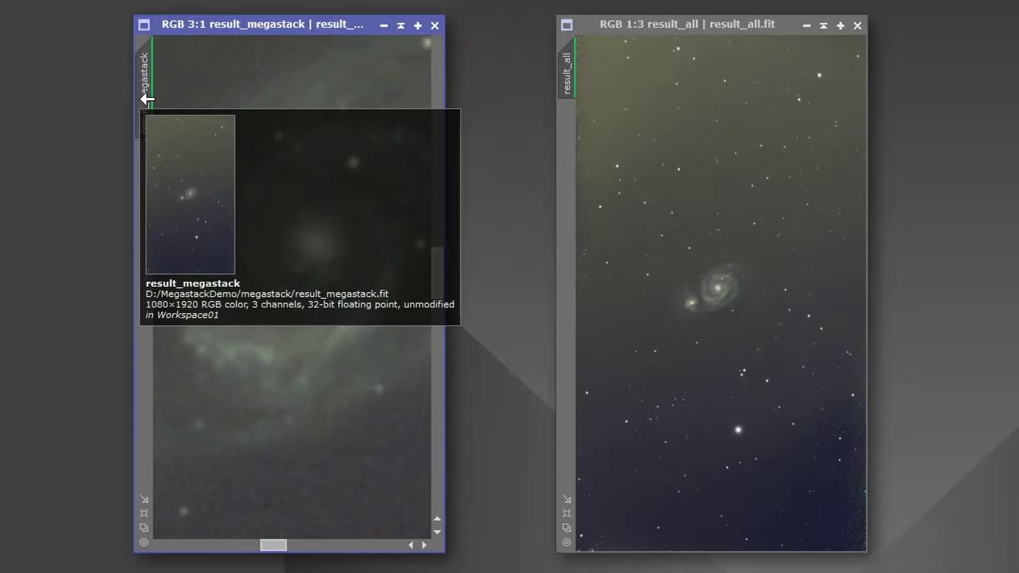
drag(145, 96, 565, 79)
drag(652, 32, 544, 35)
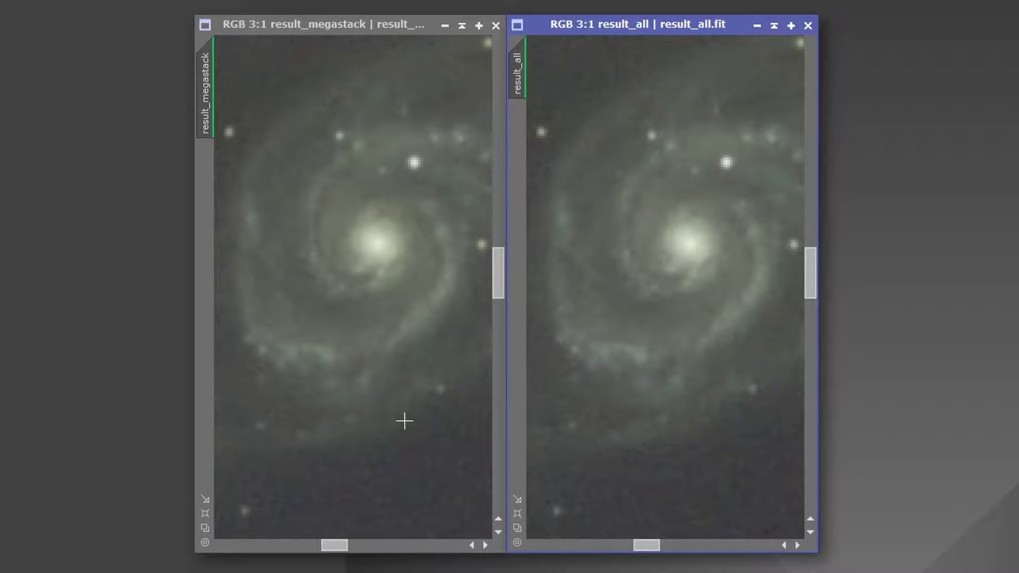
Step: Zoom result_megastack to 7:1 on the galaxy core and copy that view onto result_all
scroll(332, 321, up, 4)
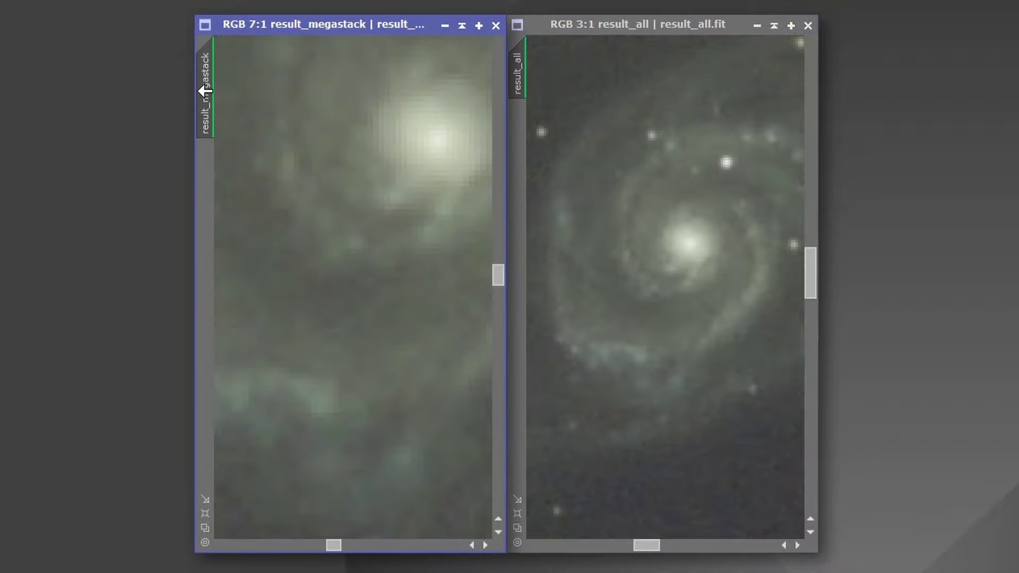
drag(203, 87, 516, 78)
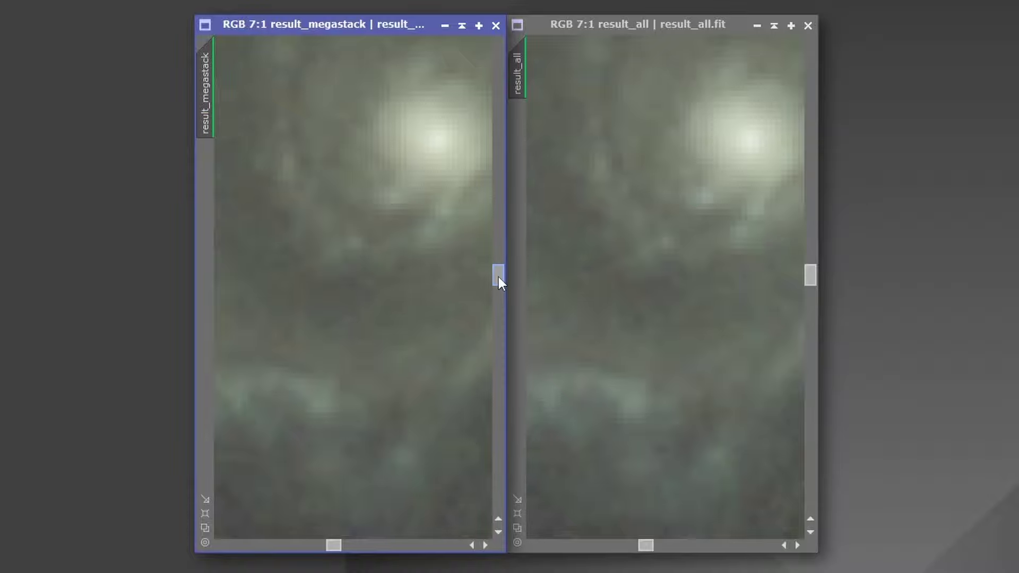
drag(498, 275, 498, 333)
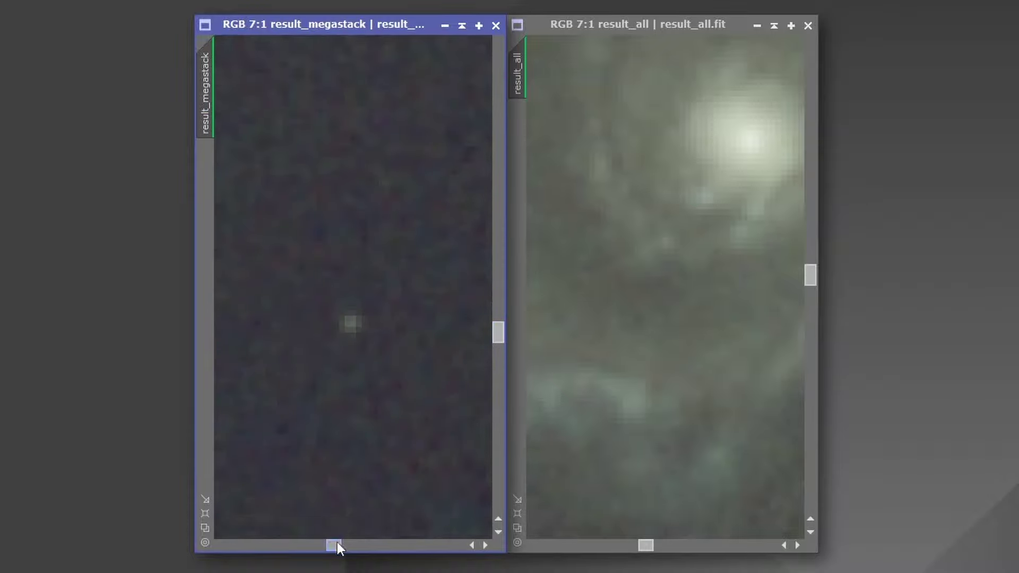
Step: Pan and zoom through both stacks' background noise, then return both to the galaxy at 2:1
drag(333, 548, 503, 543)
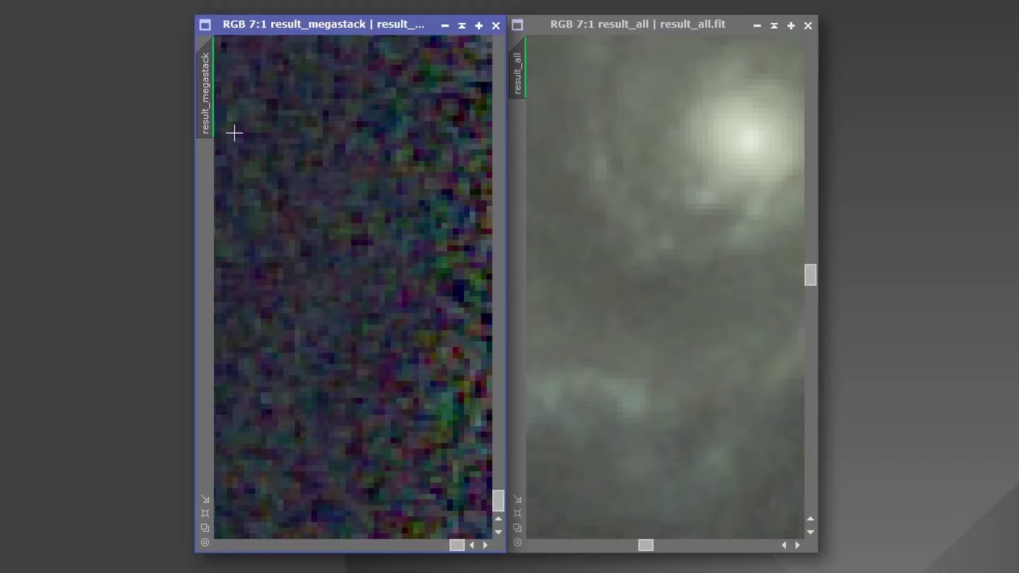
mouse_move(205, 101)
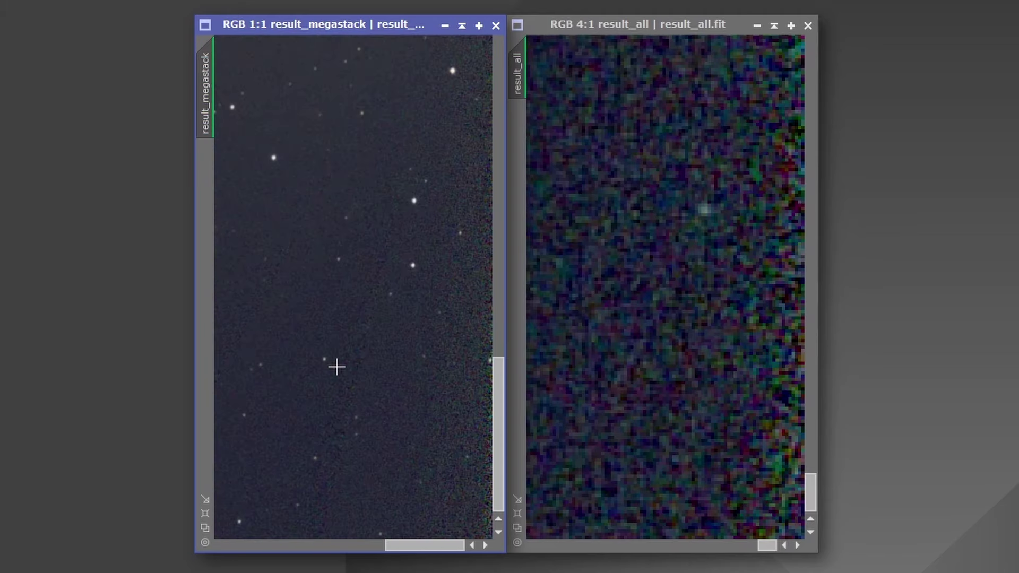
scroll(336, 366, up, 1)
scroll(337, 366, down, 1)
scroll(336, 366, up, 1)
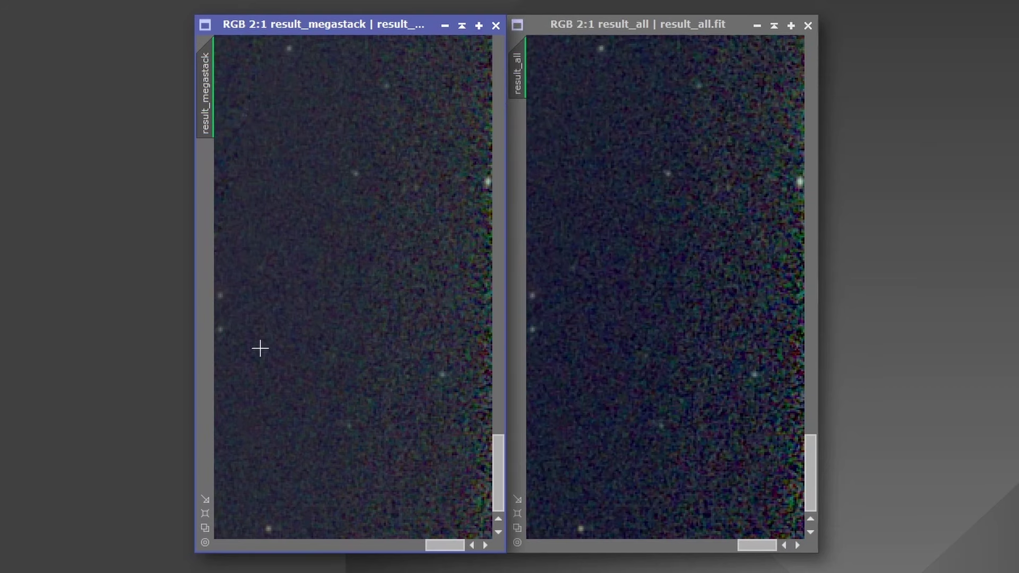
scroll(378, 310, down, 1)
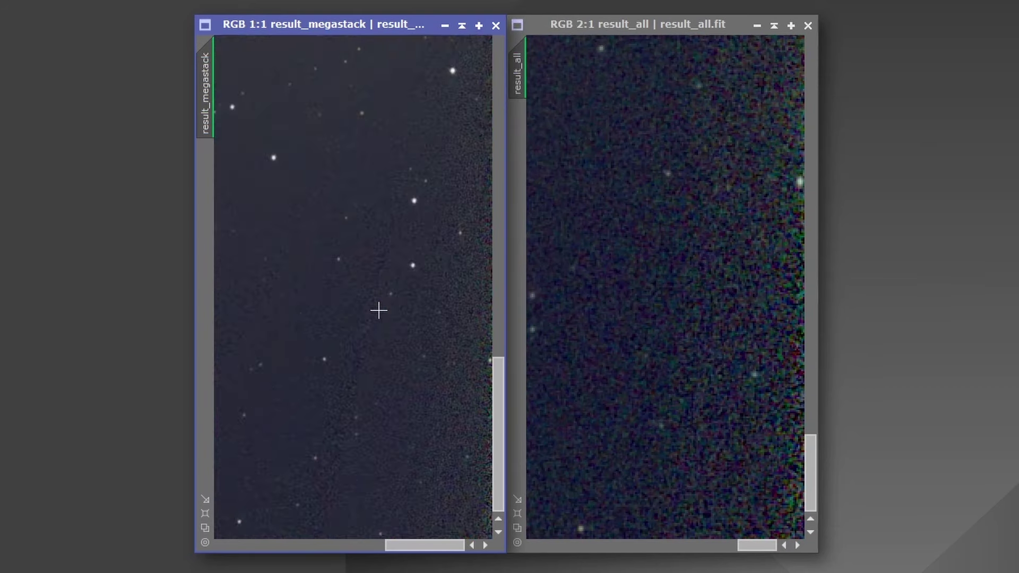
scroll(393, 378, up, 1)
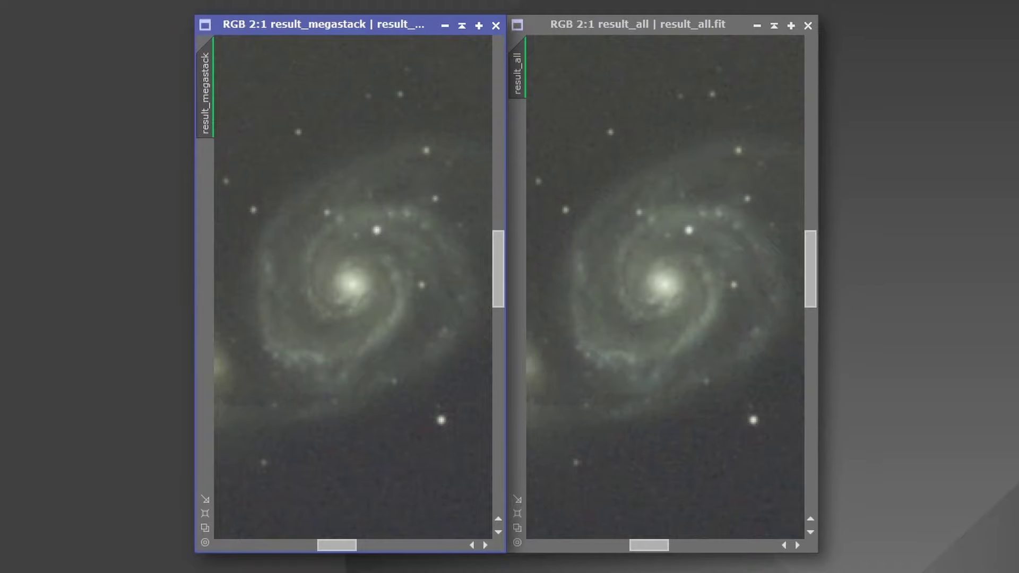
Step: Open BlurXTerminator, raise Sharpen Stars to 0.50, and apply it to result_megastack
key(alt+p)
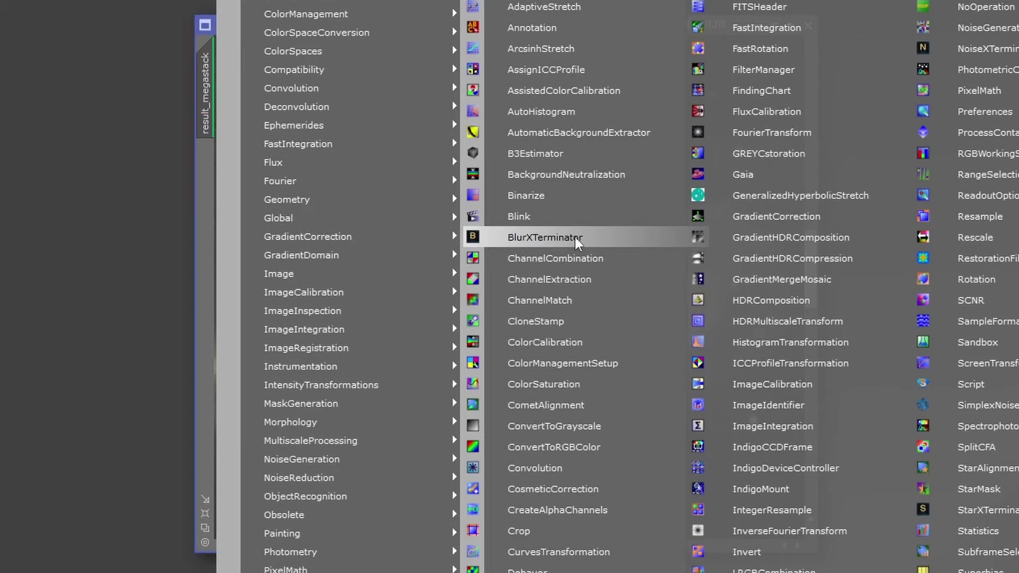
click(575, 237)
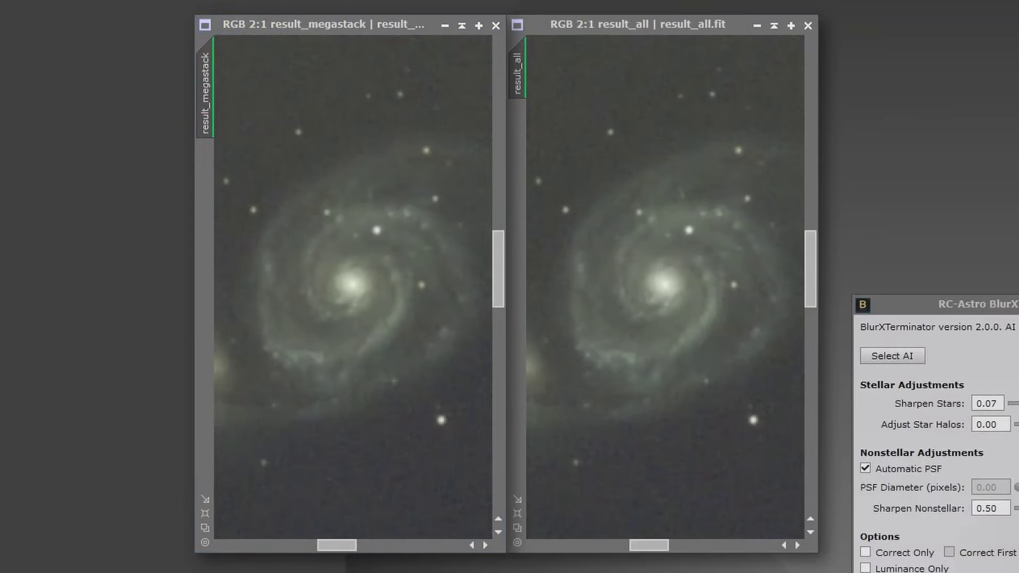
drag(1008, 304, 985, 72)
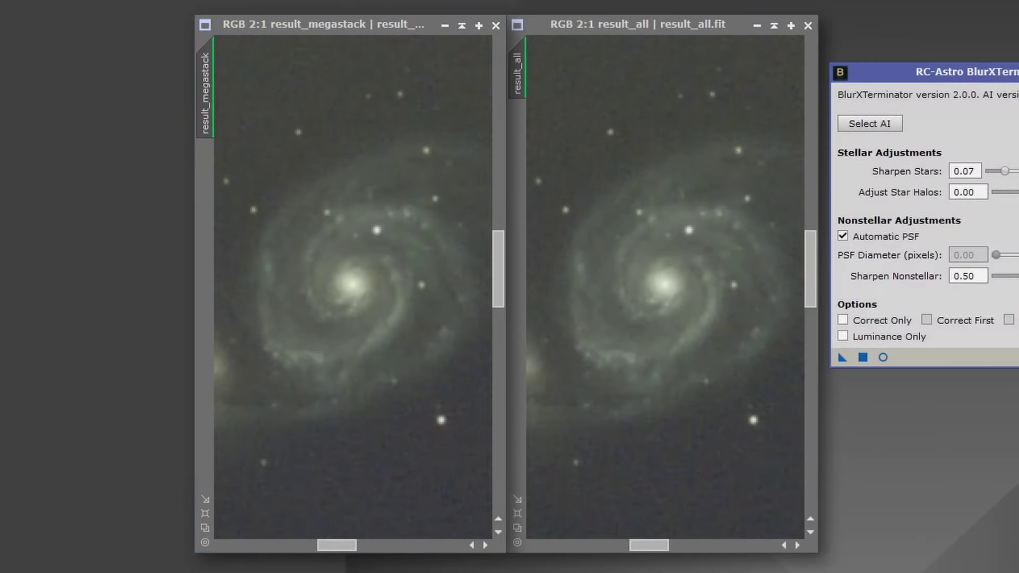
drag(1004, 170, 1018, 171)
click(316, 23)
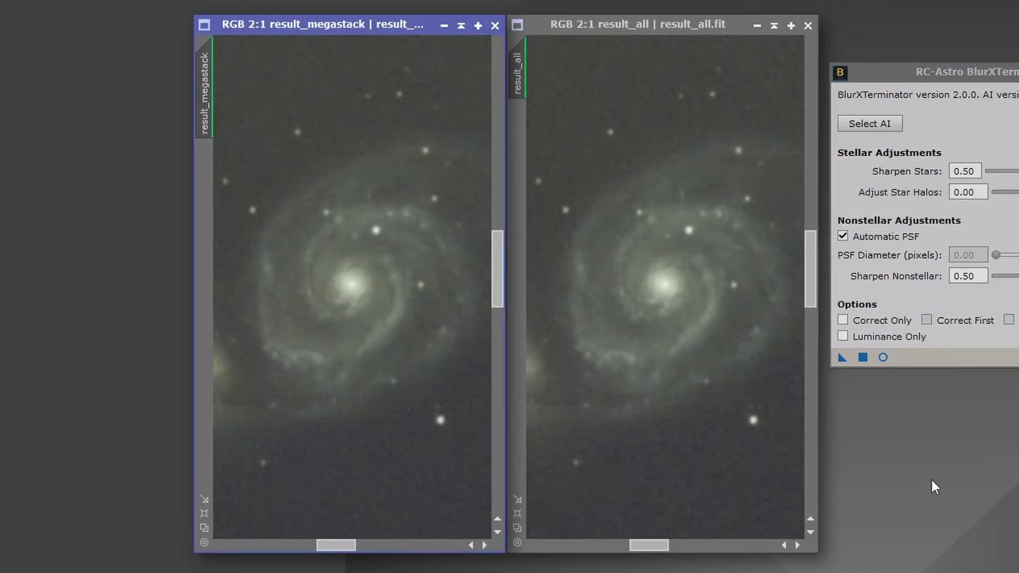
click(860, 357)
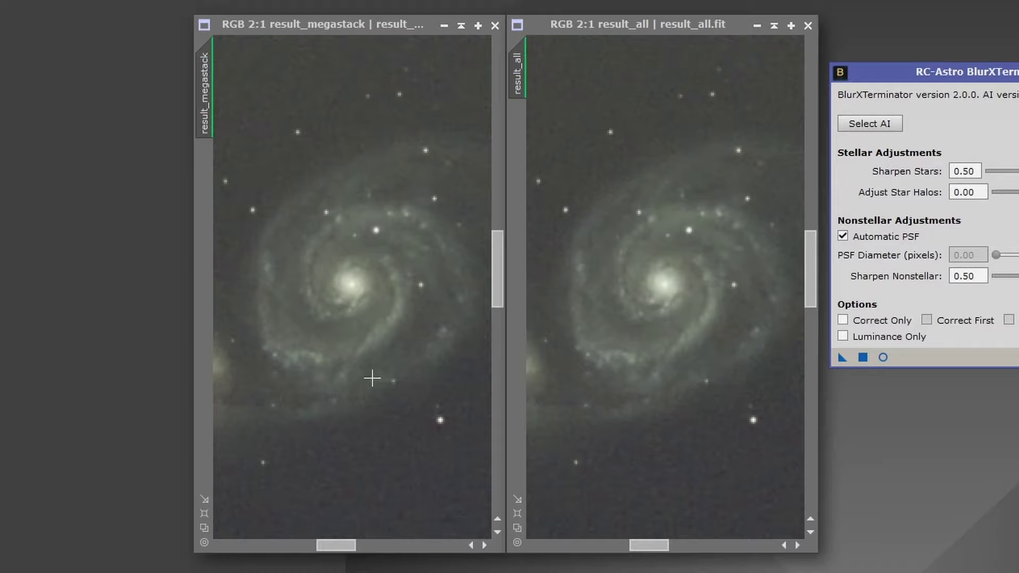
Step: Zoom result_megastack onto the stars and give result_all.fit the same view for comparison
scroll(373, 378, down, 3)
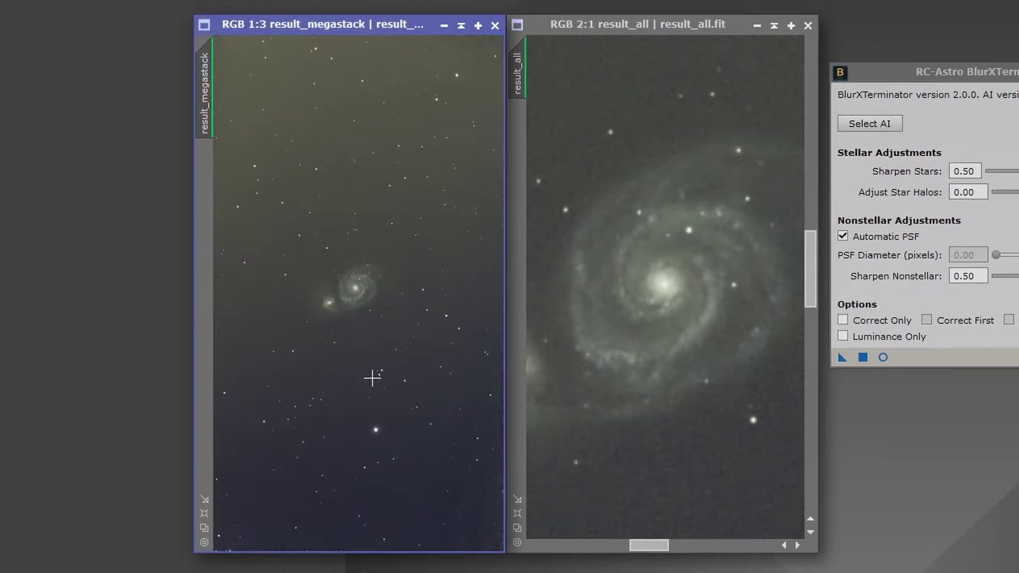
scroll(372, 377, up, 5)
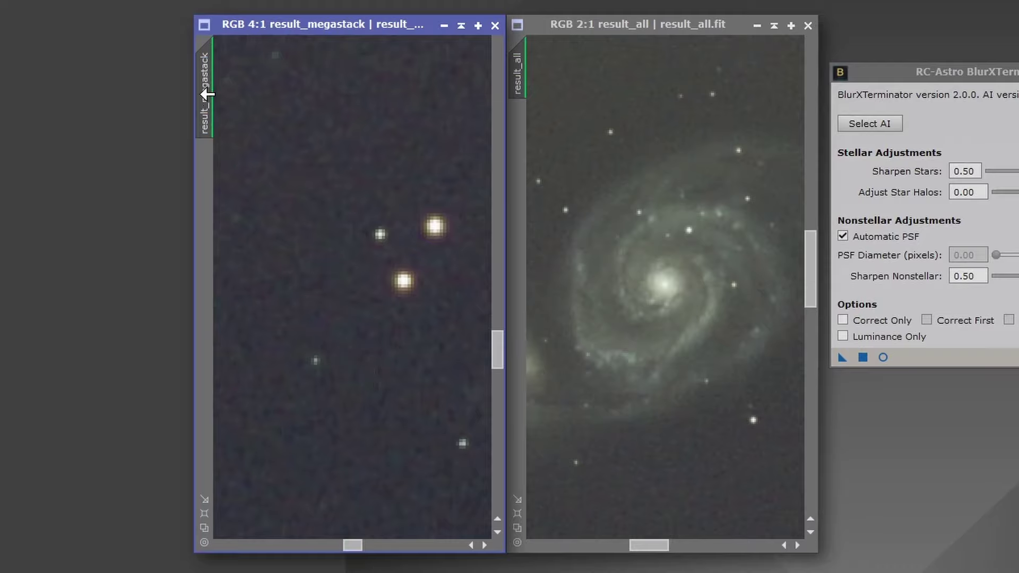
drag(205, 91, 518, 66)
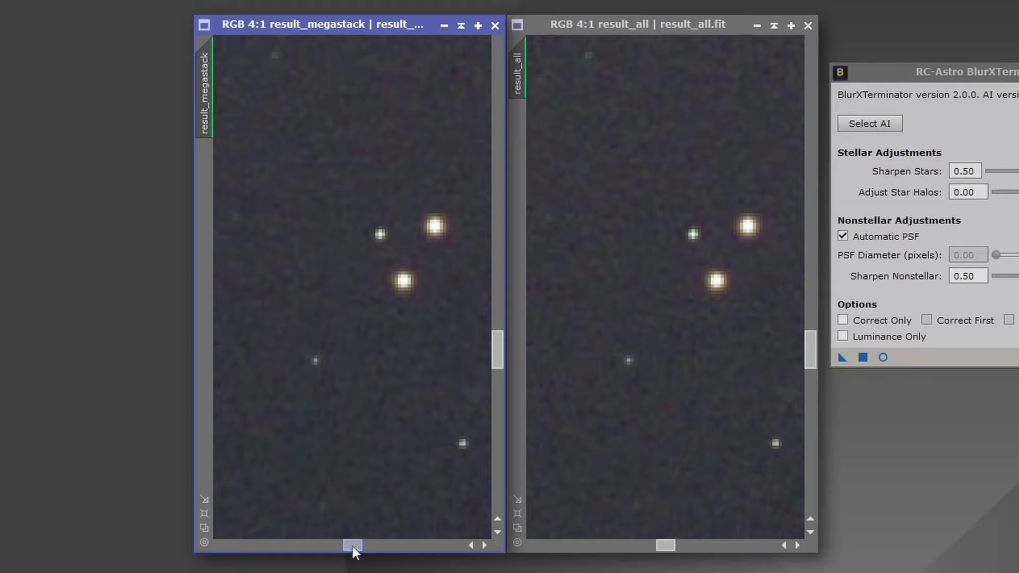
Step: Zoom result_megastack to 7:1 on the galaxy core and sync result_all.fit to that view
scroll(391, 339, down, 5)
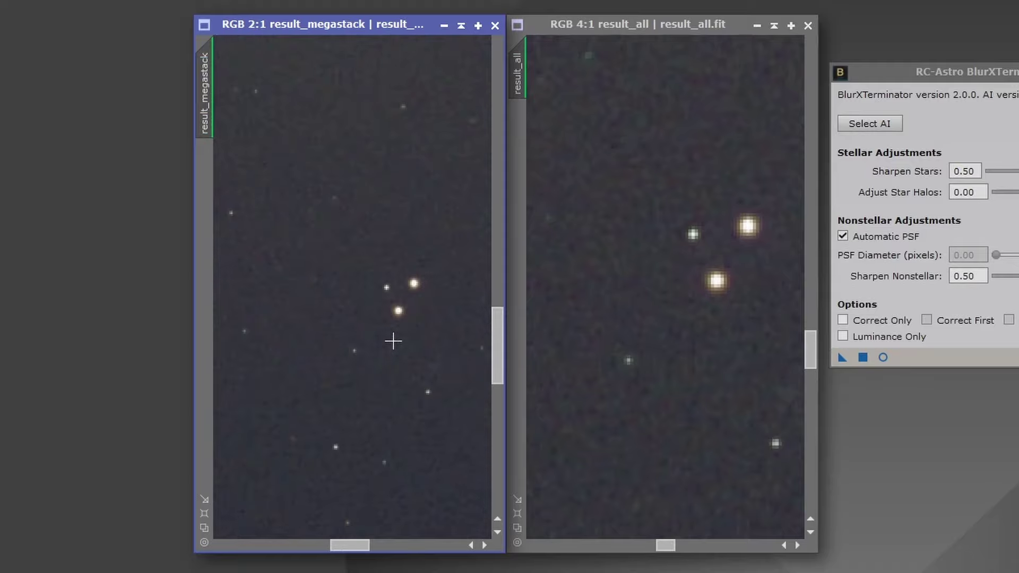
scroll(371, 311, up, 3)
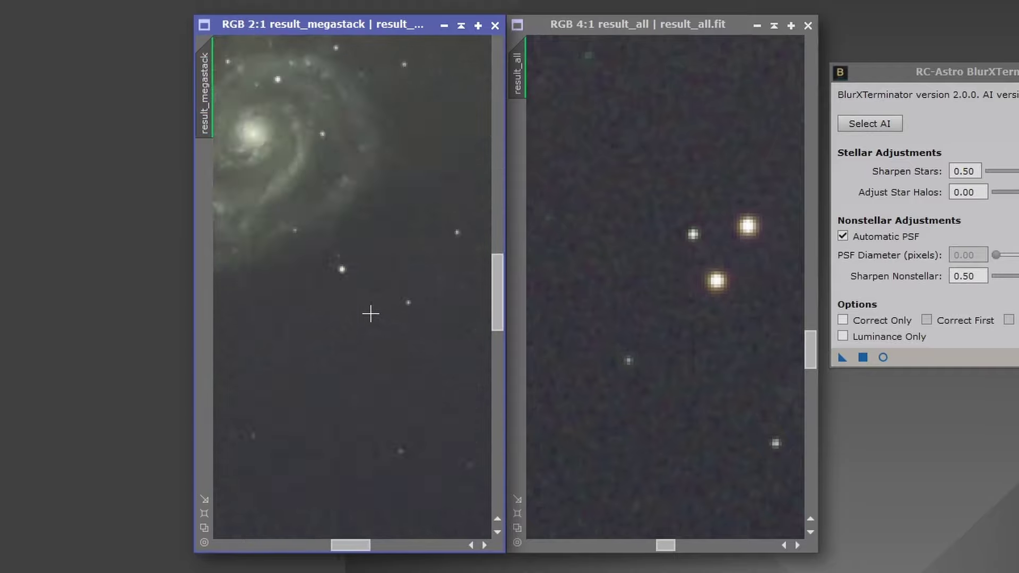
drag(358, 545, 340, 545)
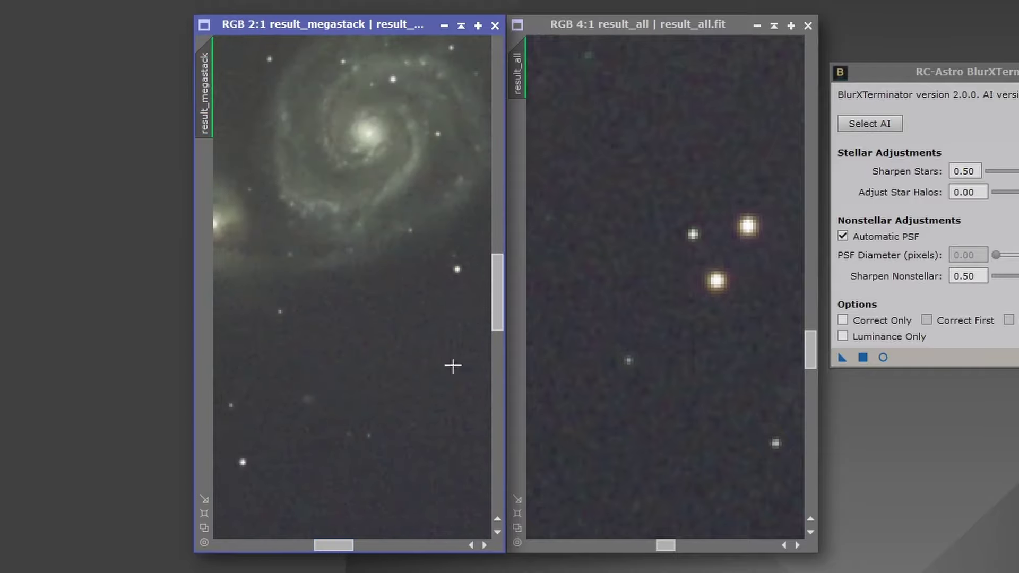
drag(495, 298, 494, 277)
scroll(428, 299, up, 3)
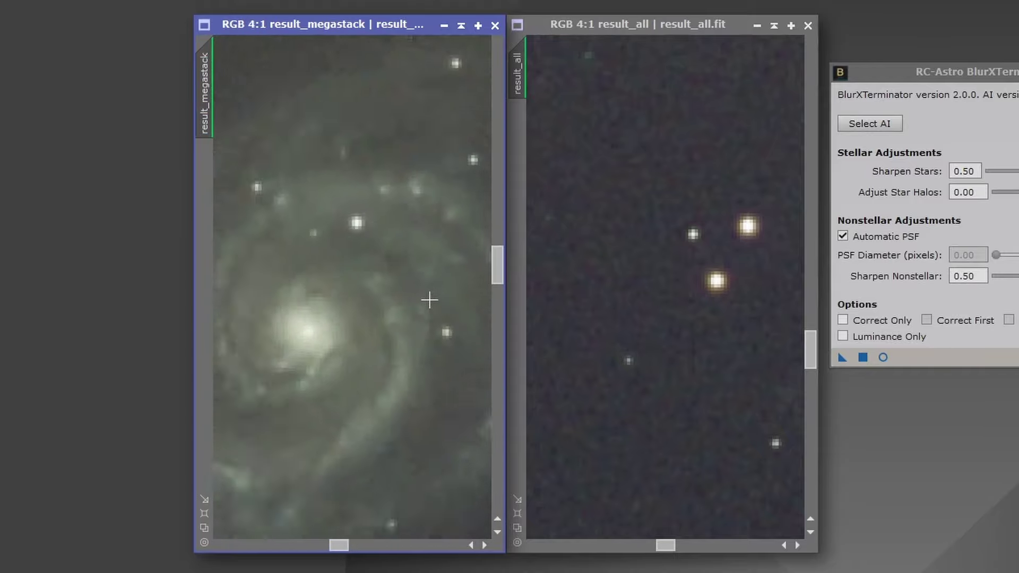
scroll(428, 299, up, 2)
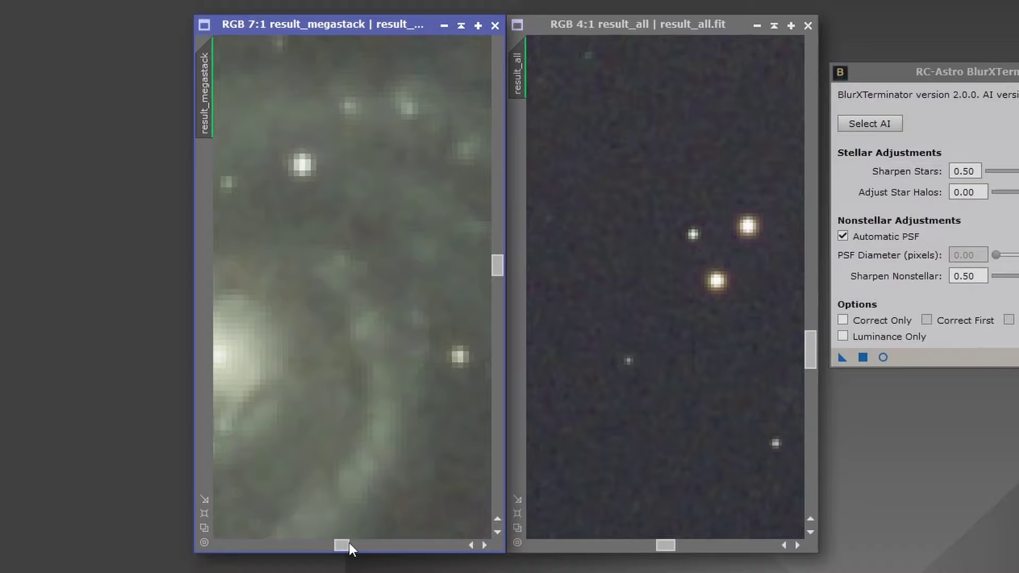
click(349, 545)
mouse_move(351, 544)
mouse_down()
mouse_move(326, 547)
mouse_move(336, 545)
mouse_up()
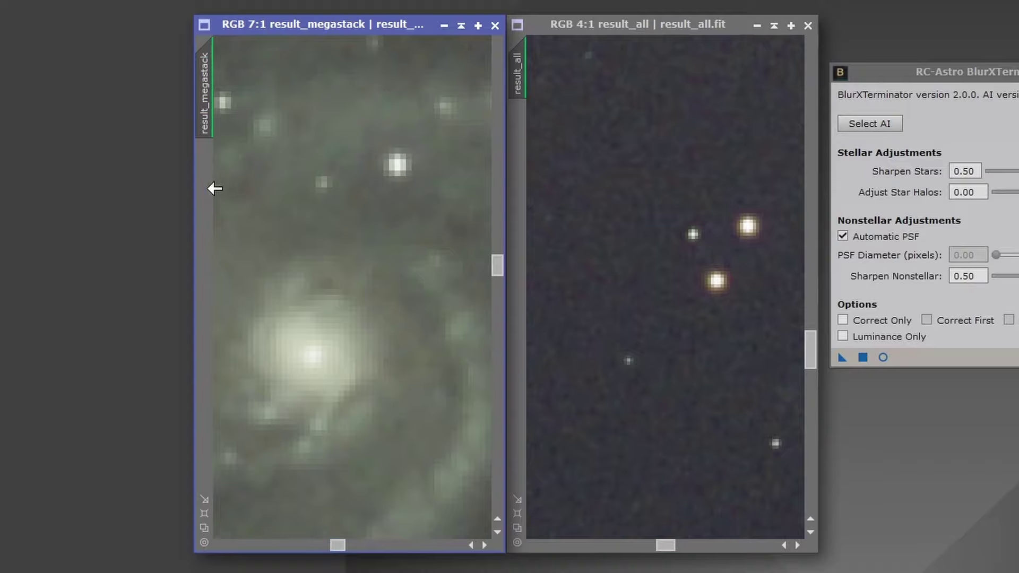
drag(204, 93, 518, 87)
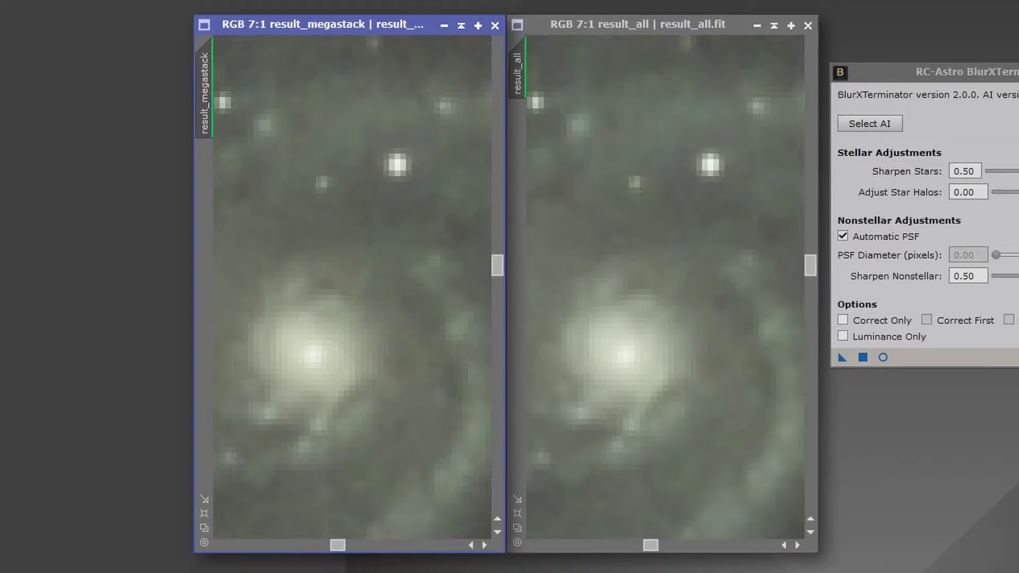